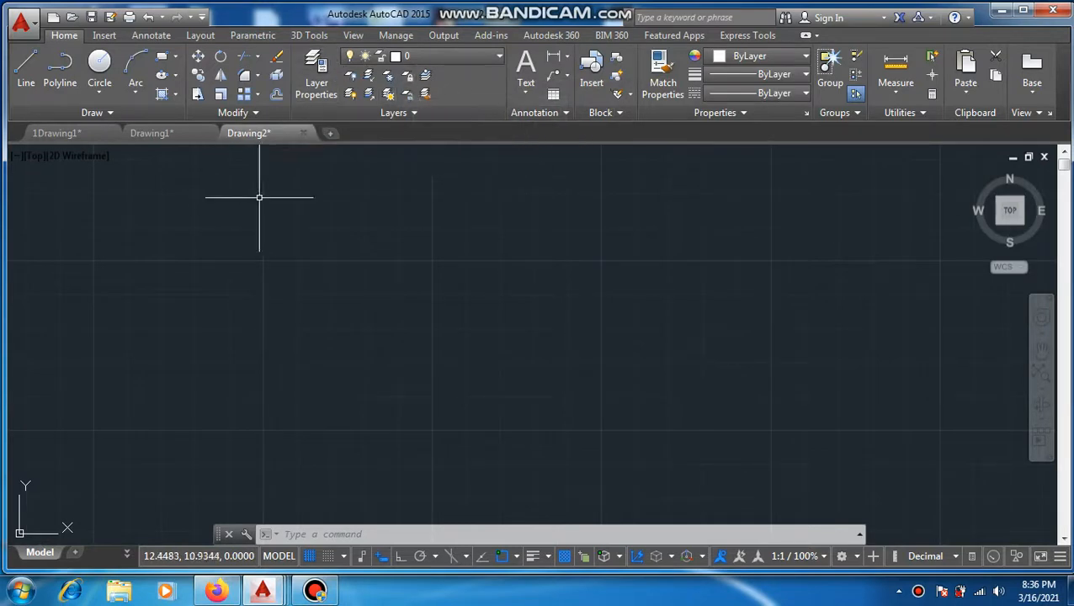
Step: Set the drawing units' insertion scale to Inches
text(units)
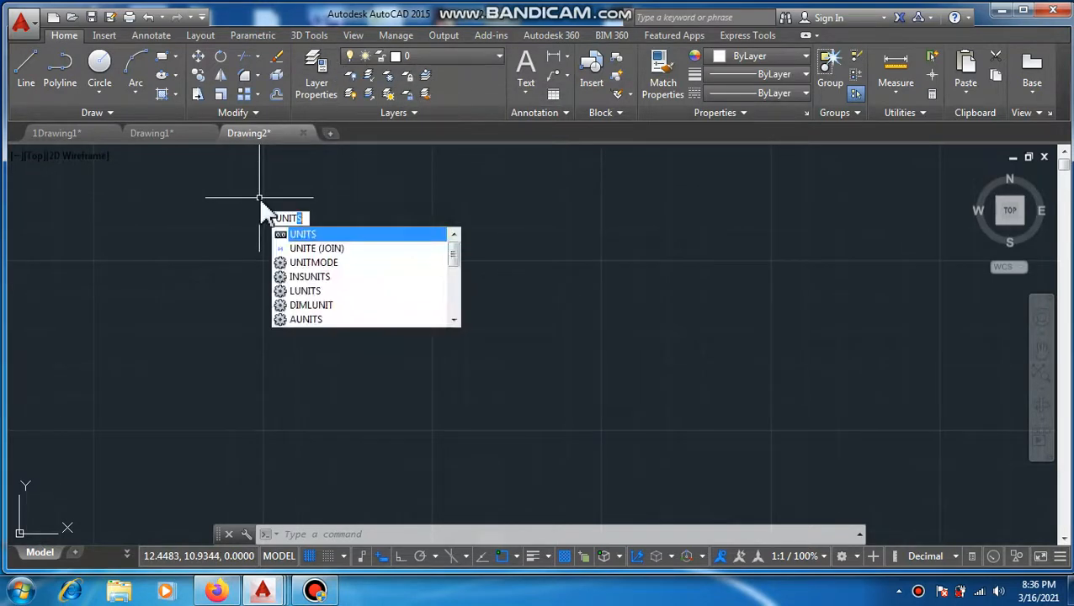
key(Return)
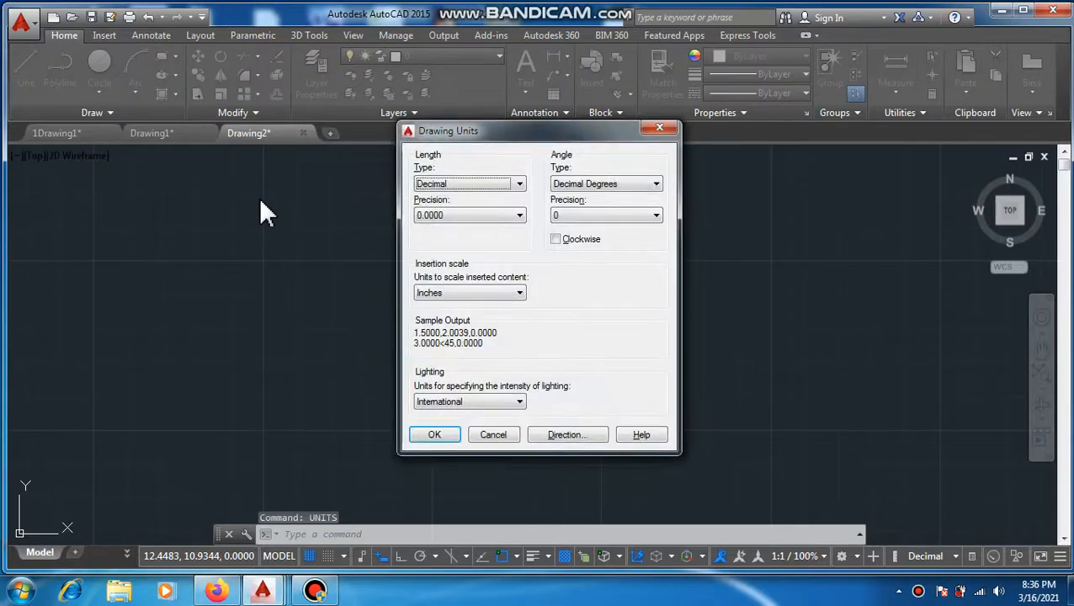
click(497, 293)
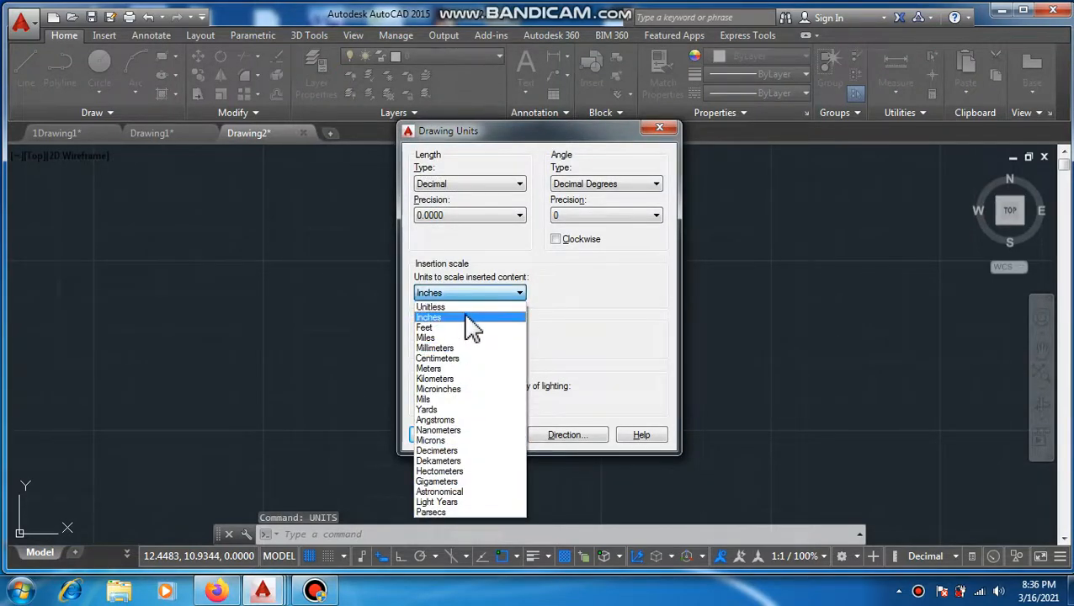
click(467, 317)
click(452, 439)
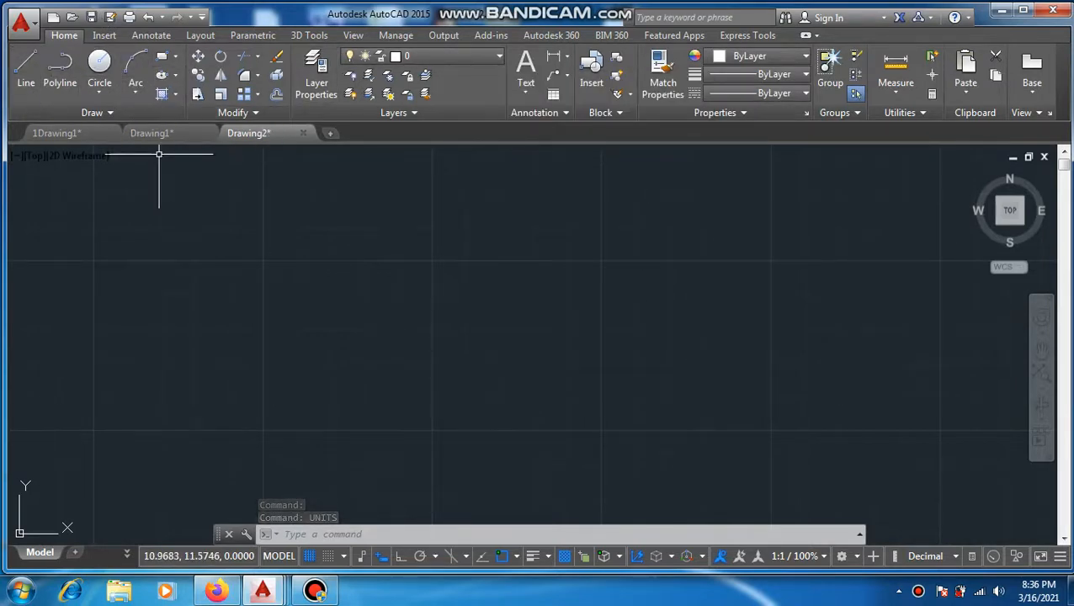
Step: Create a new layer named object and assign it index color 20
click(474, 56)
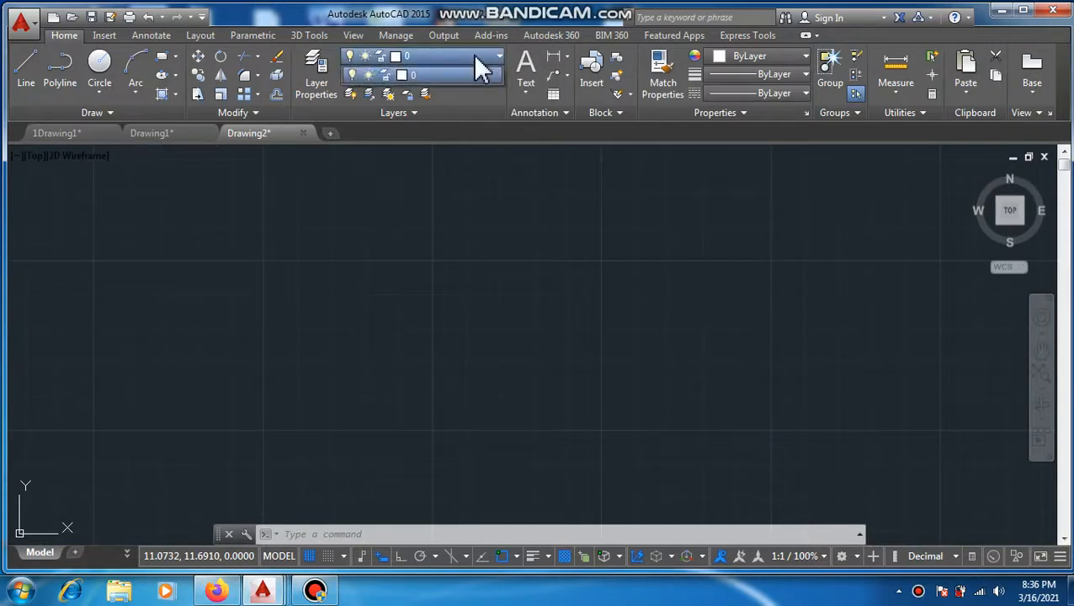
click(315, 72)
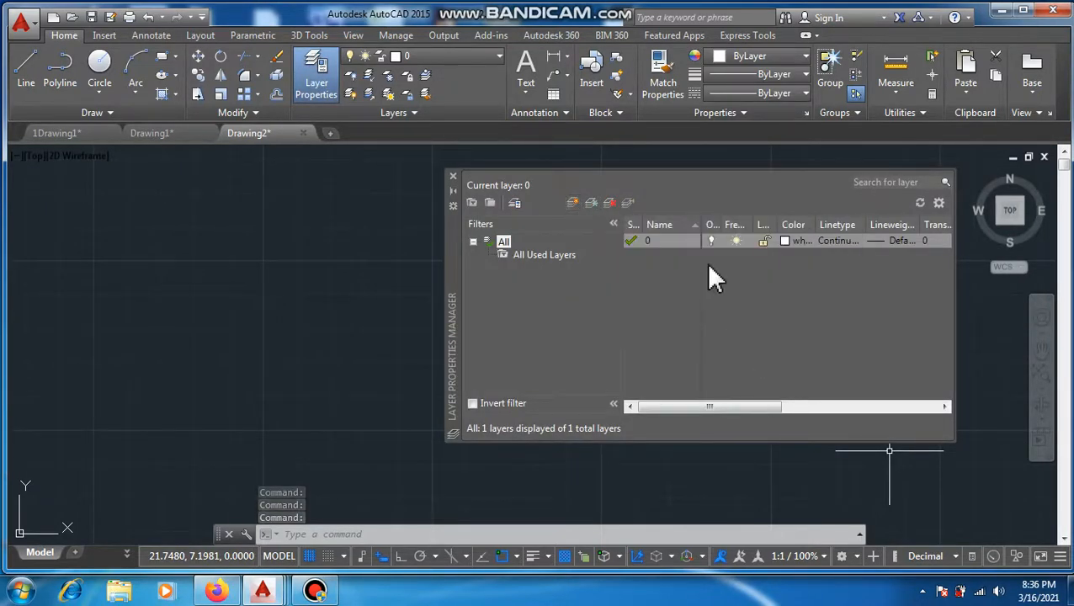
click(573, 203)
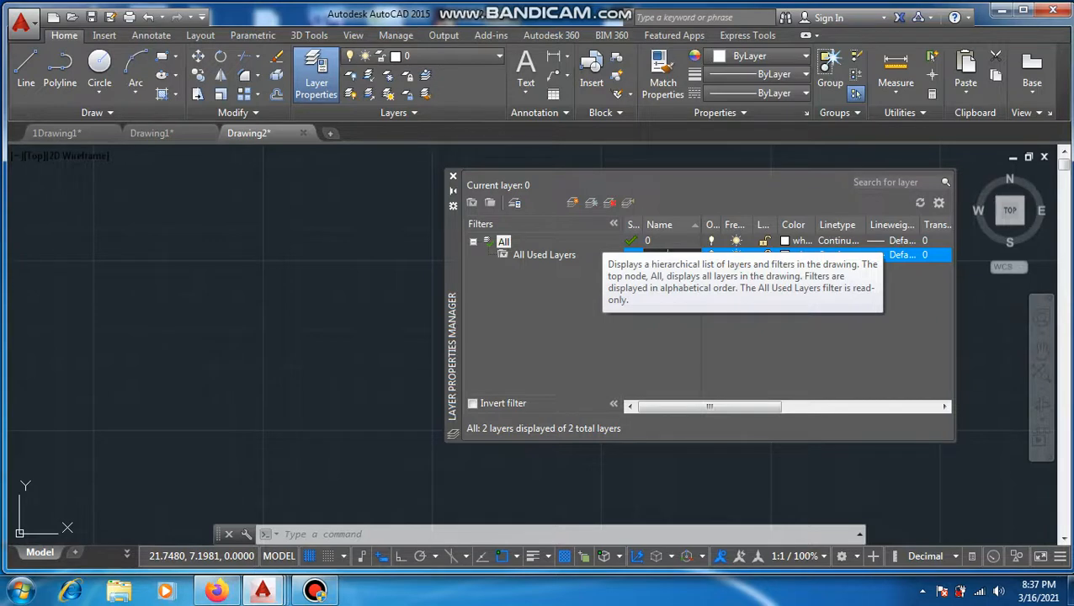
text(object)
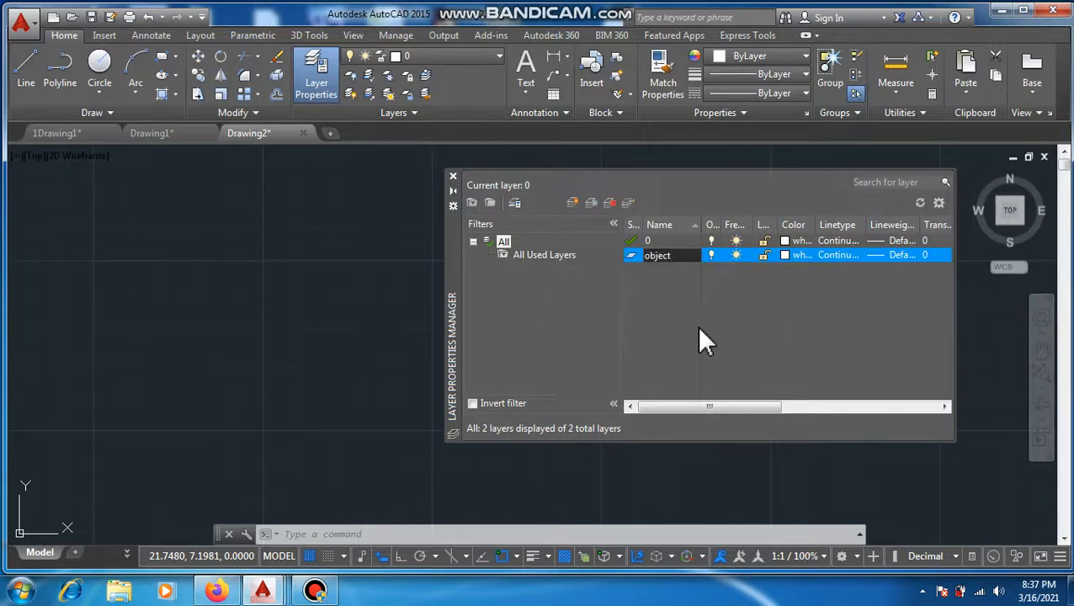
click(785, 255)
click(785, 255)
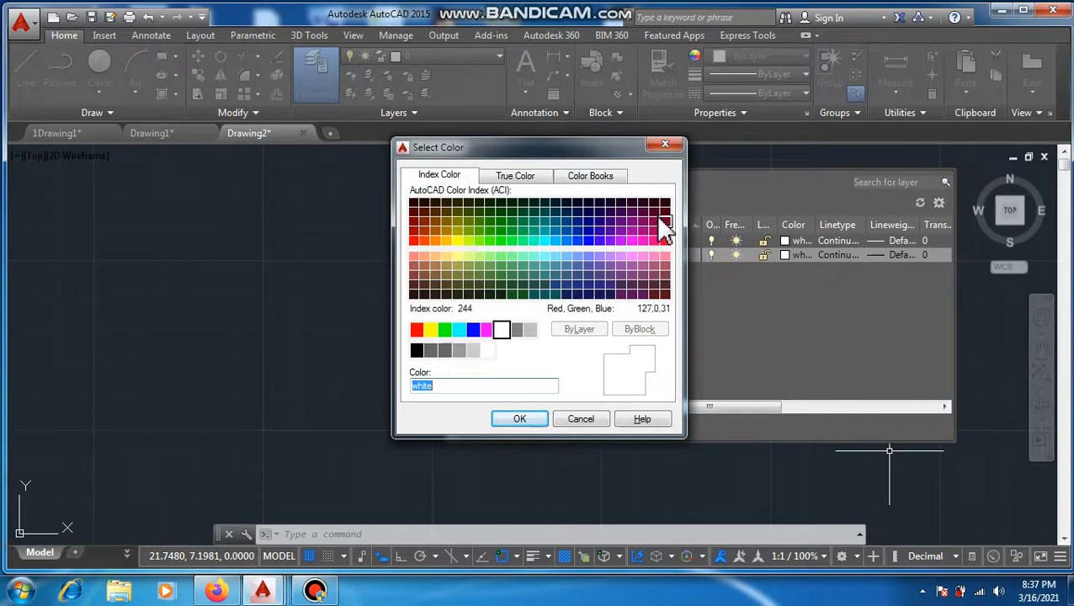
click(421, 237)
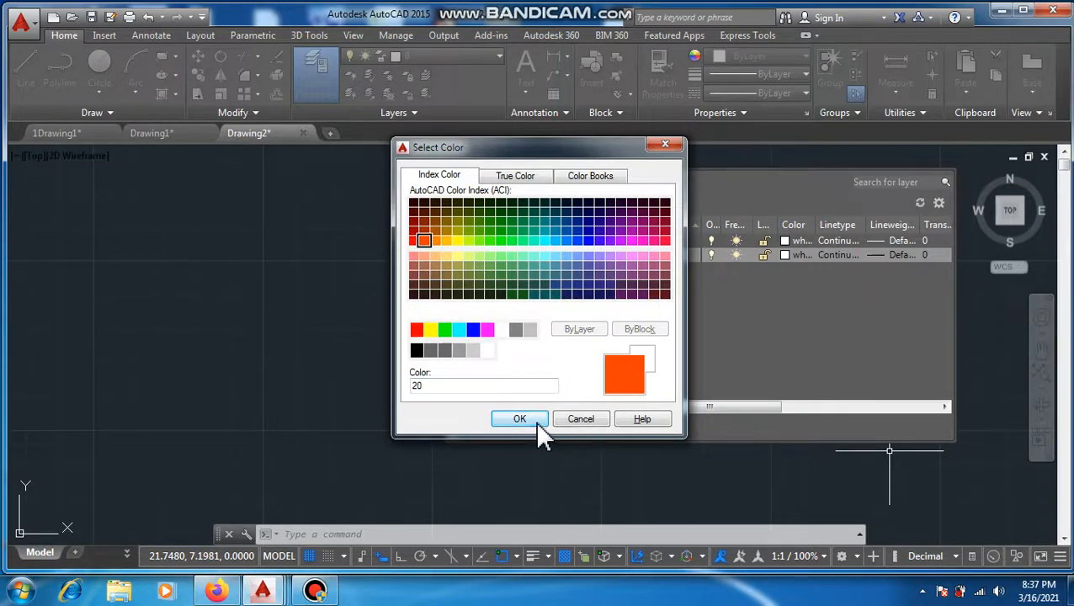
click(534, 417)
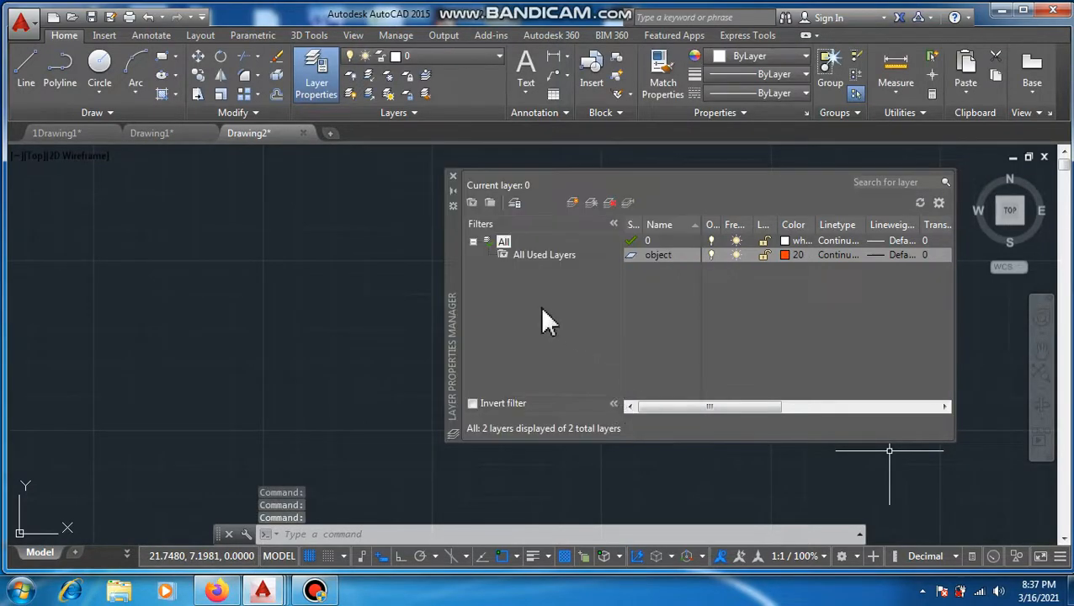
Step: Examine the loaded linetypes and those available in acad.lin for the object layer
click(837, 253)
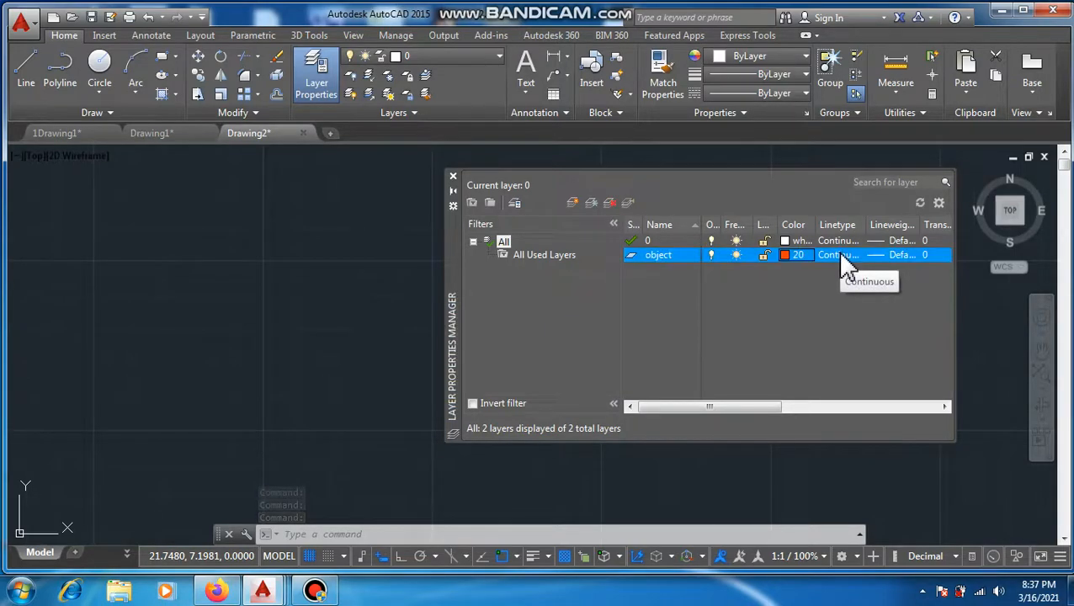
click(841, 255)
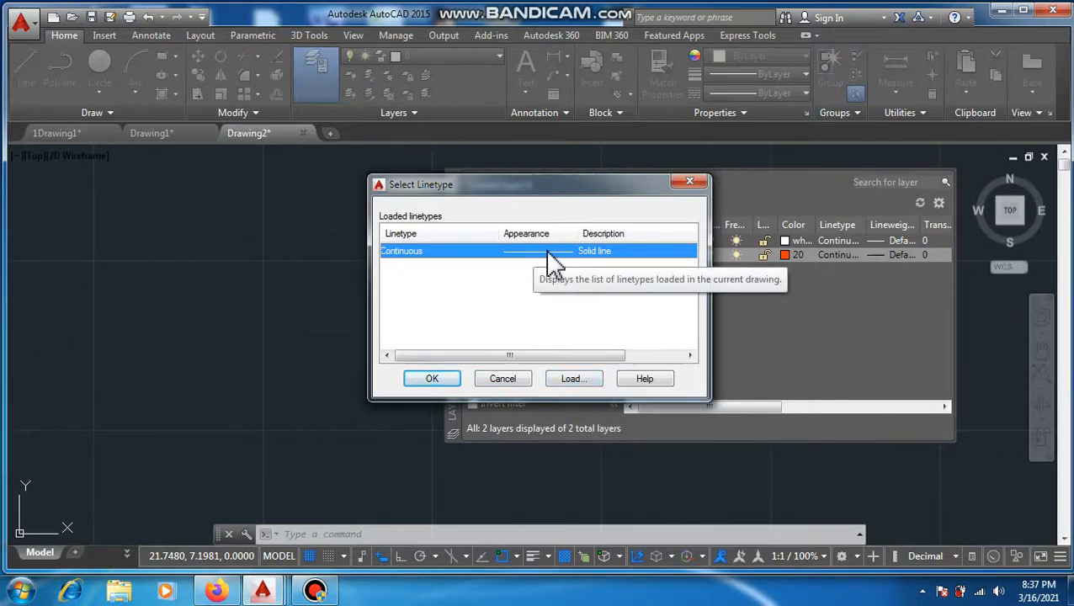
click(572, 380)
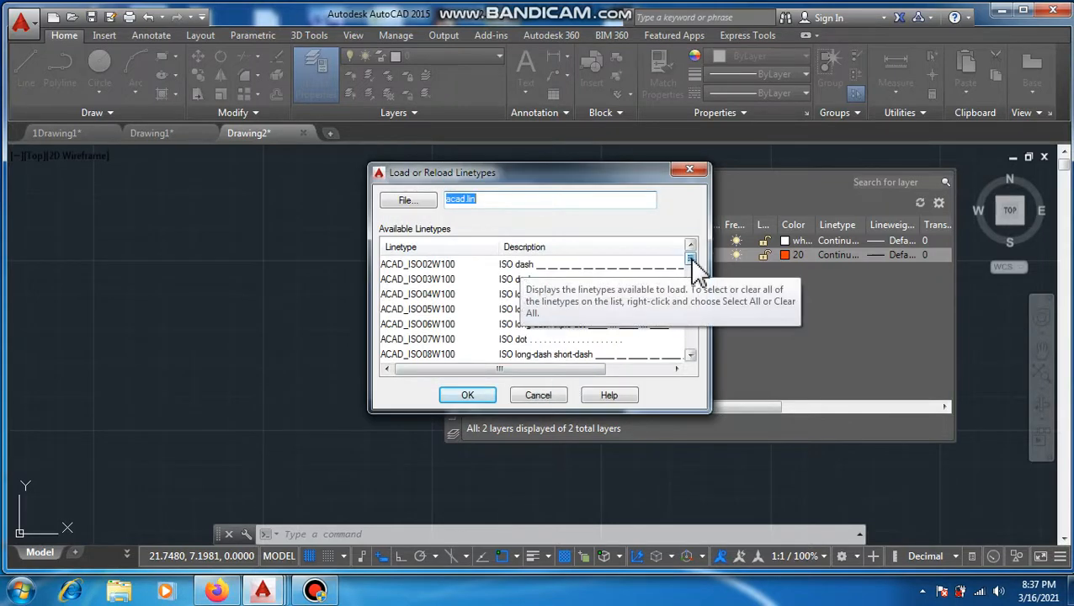
drag(691, 259, 630, 280)
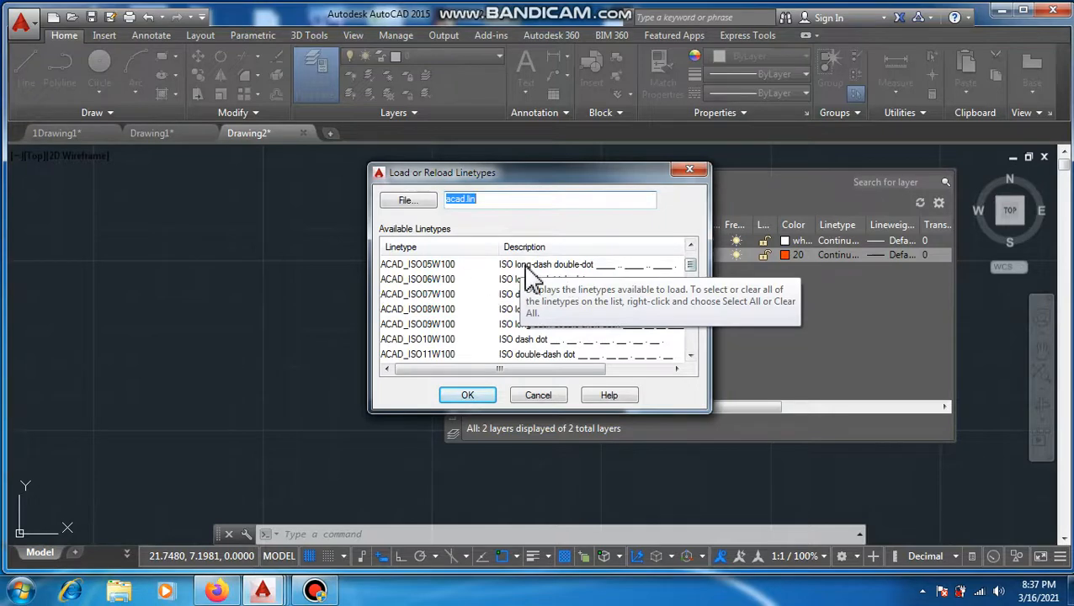
click(692, 171)
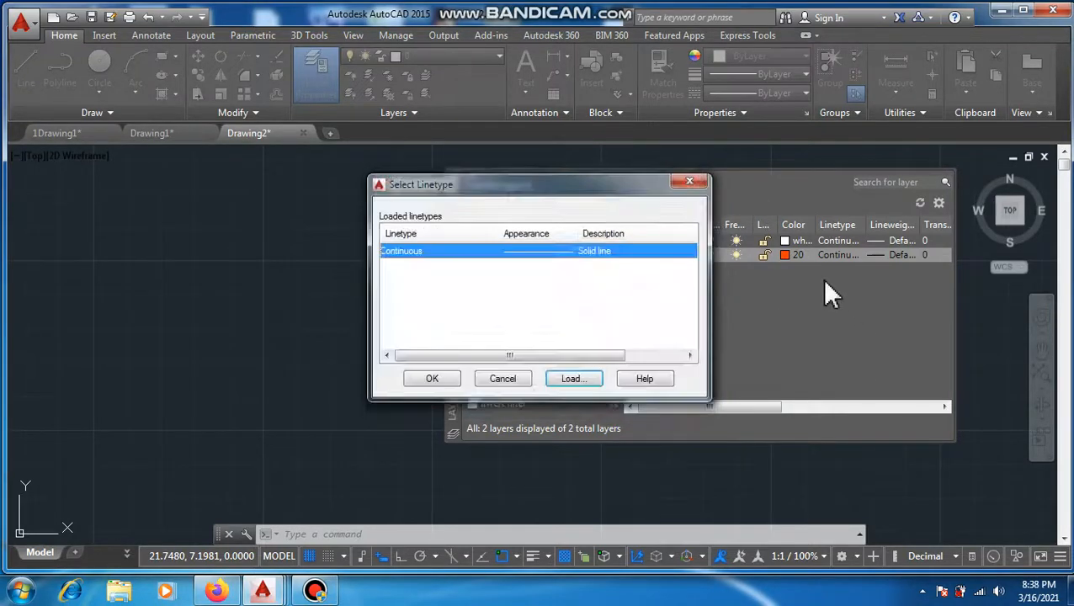
click(701, 181)
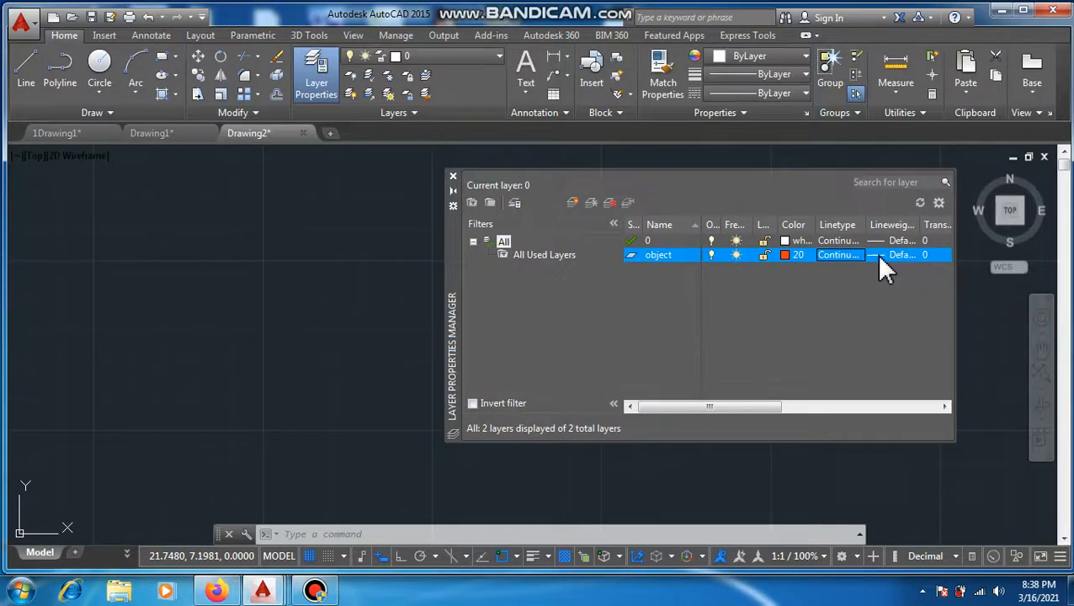
Step: Review the available lineweights for the object layer and accept Default
click(878, 255)
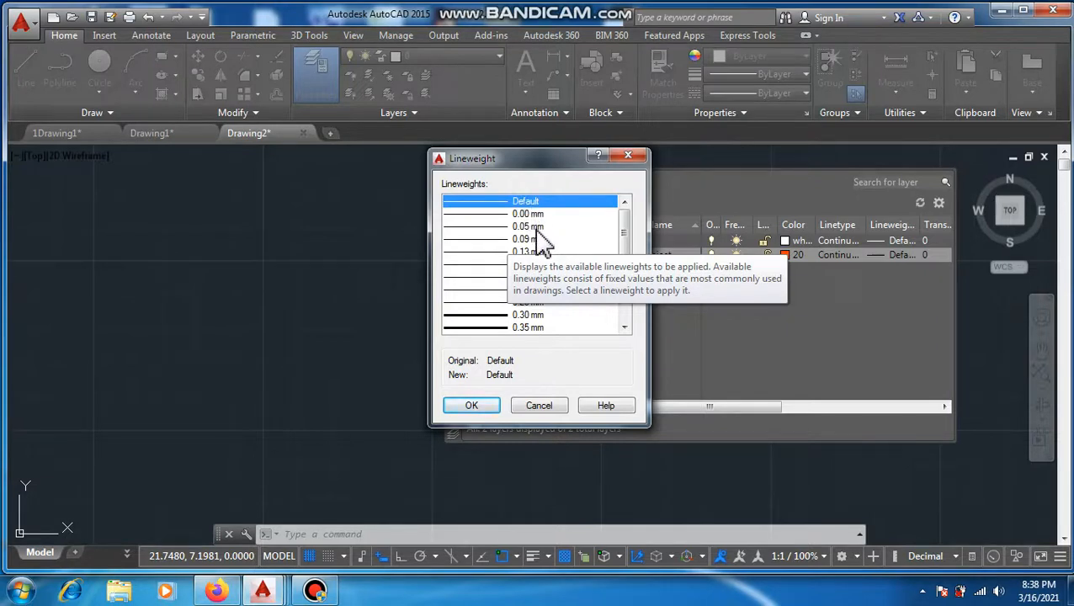
drag(625, 220, 627, 320)
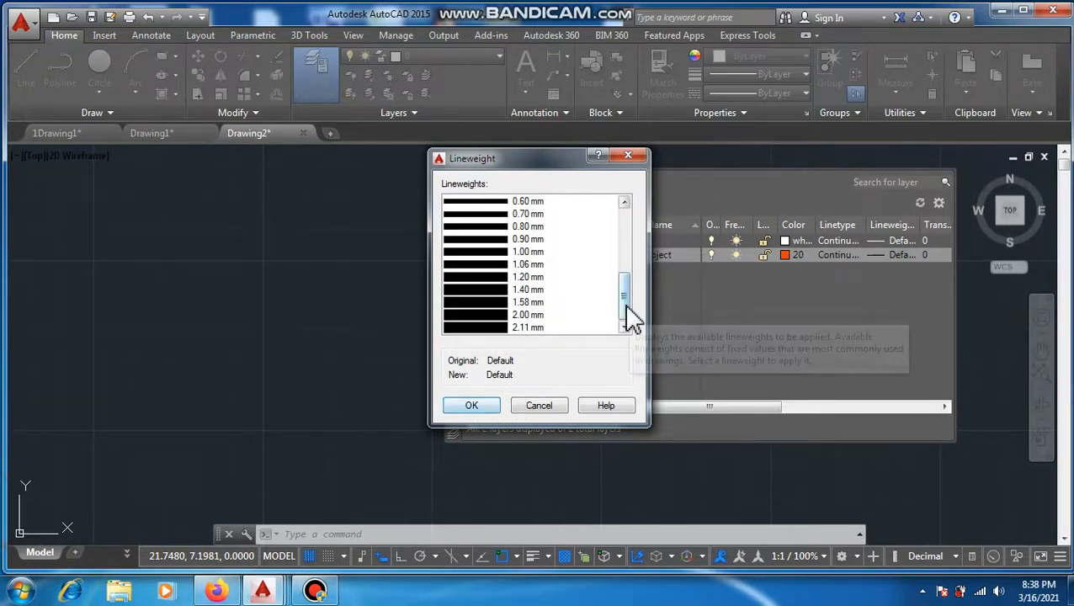
scroll(635, 252, up, 6)
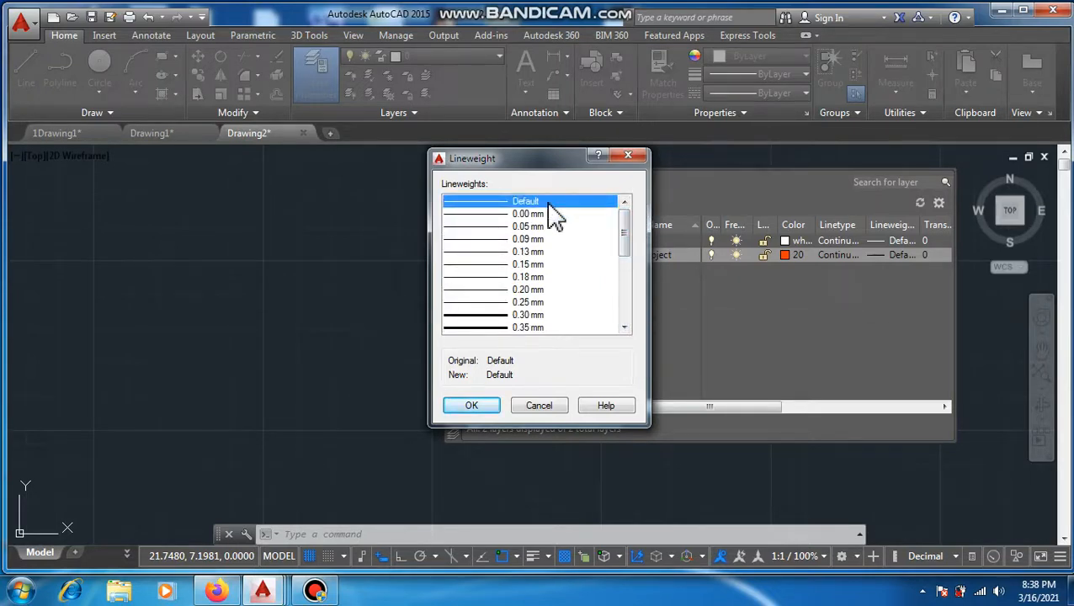
click(473, 406)
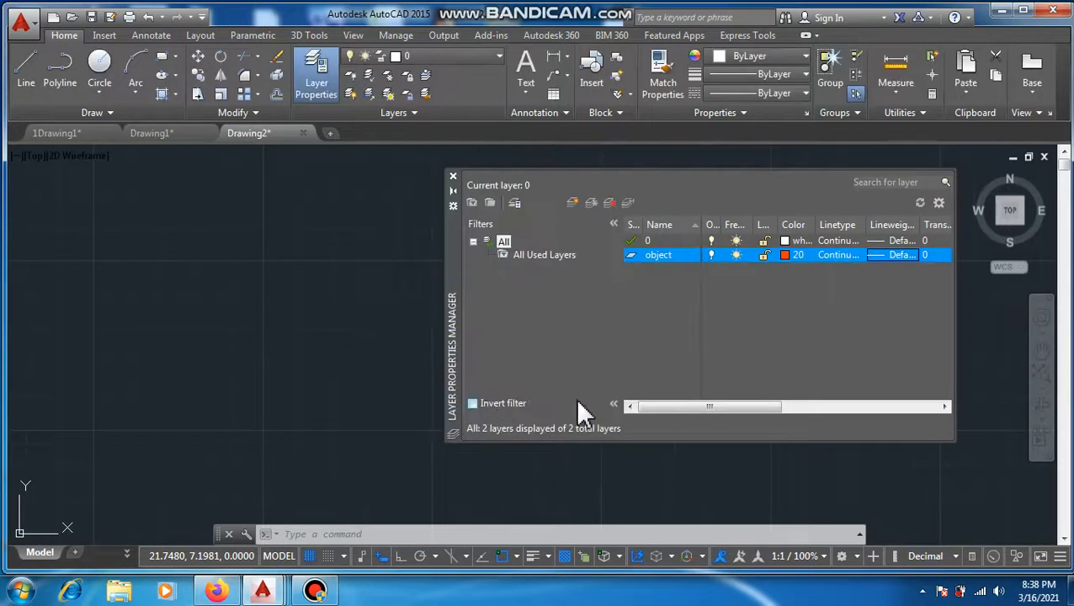
Step: Make the object layer current and close the layer manager
click(657, 258)
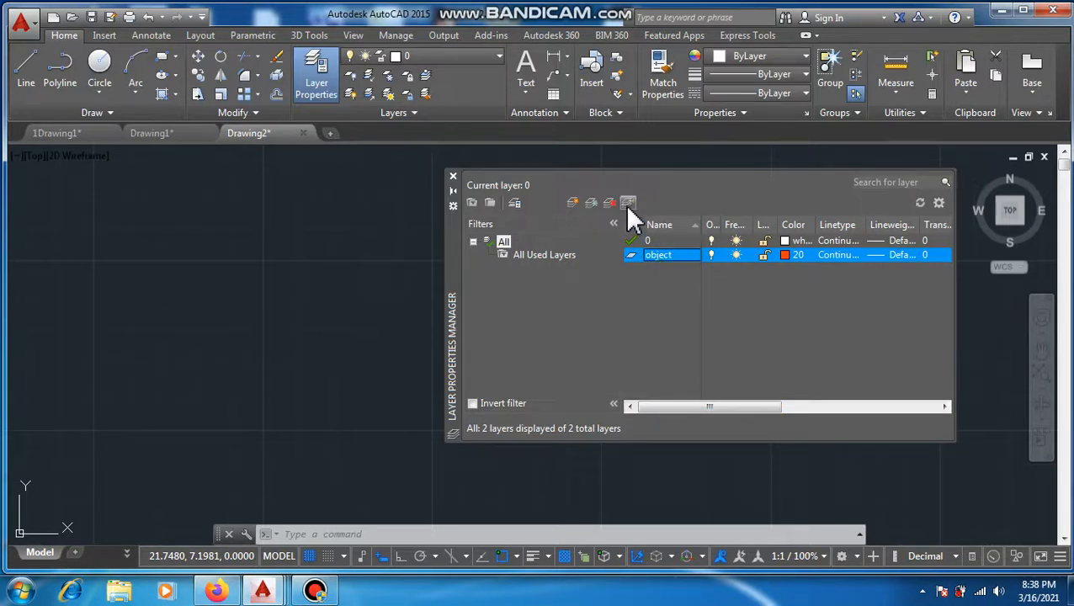
click(628, 207)
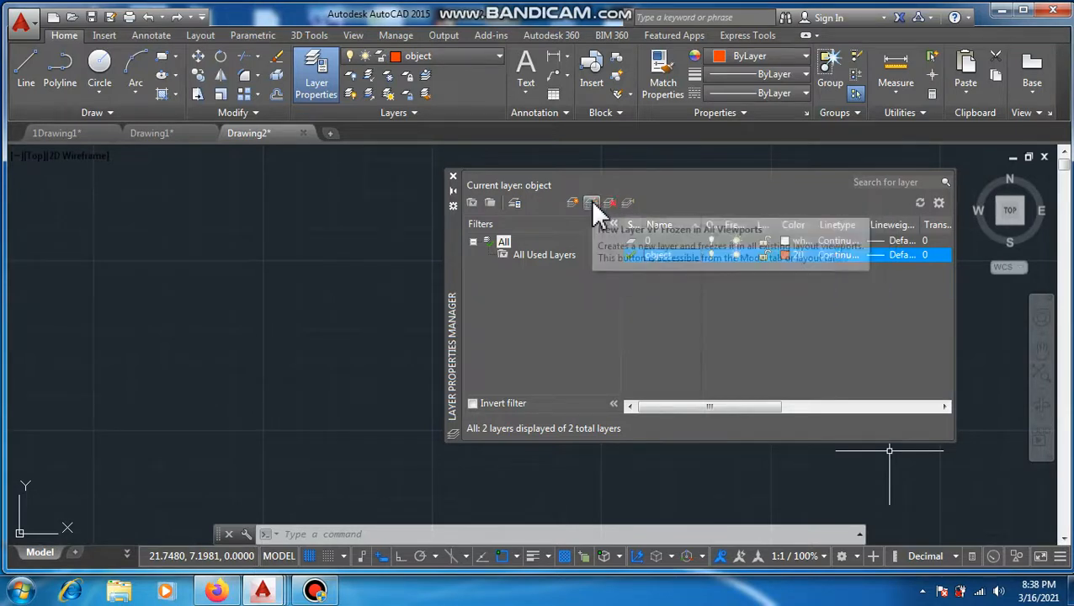
click(452, 176)
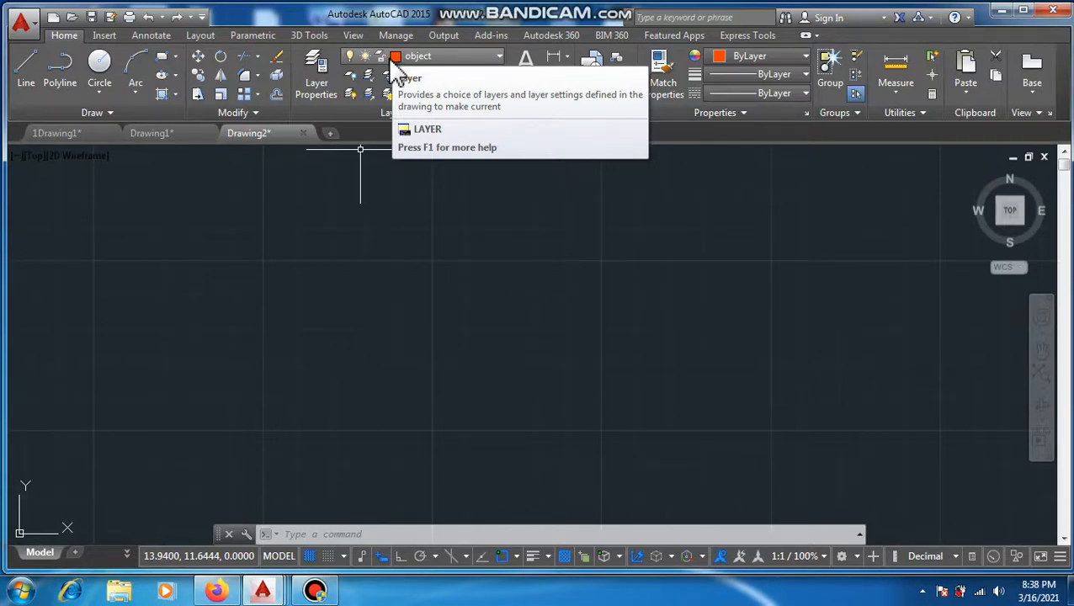
Step: Draw a line from 0,0 vertically upward, 30 units long, with Ortho mode on
click(23, 72)
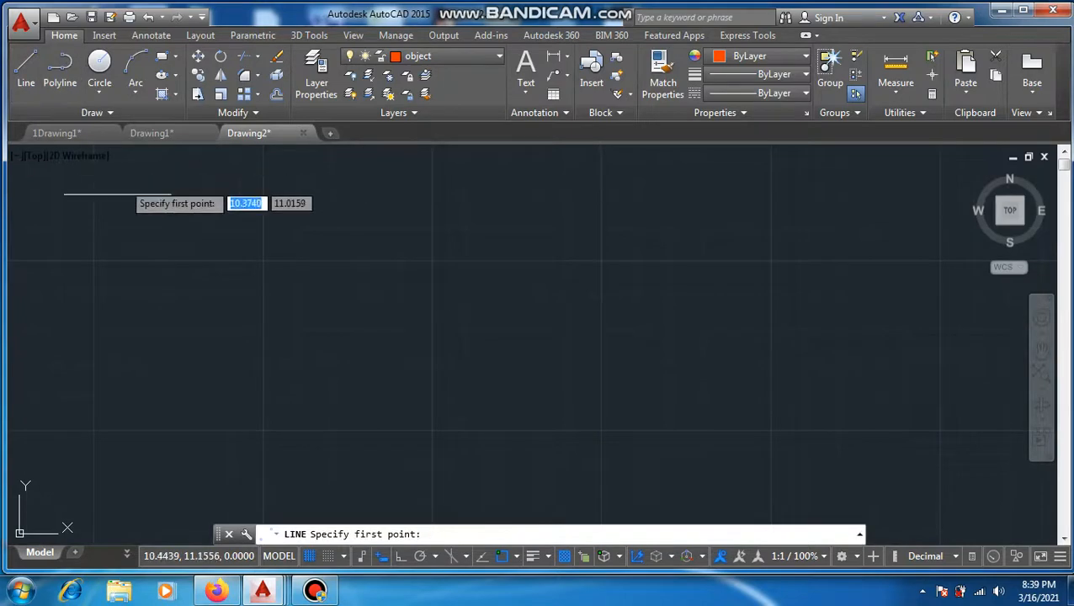
middle_drag(186, 366, 321, 347)
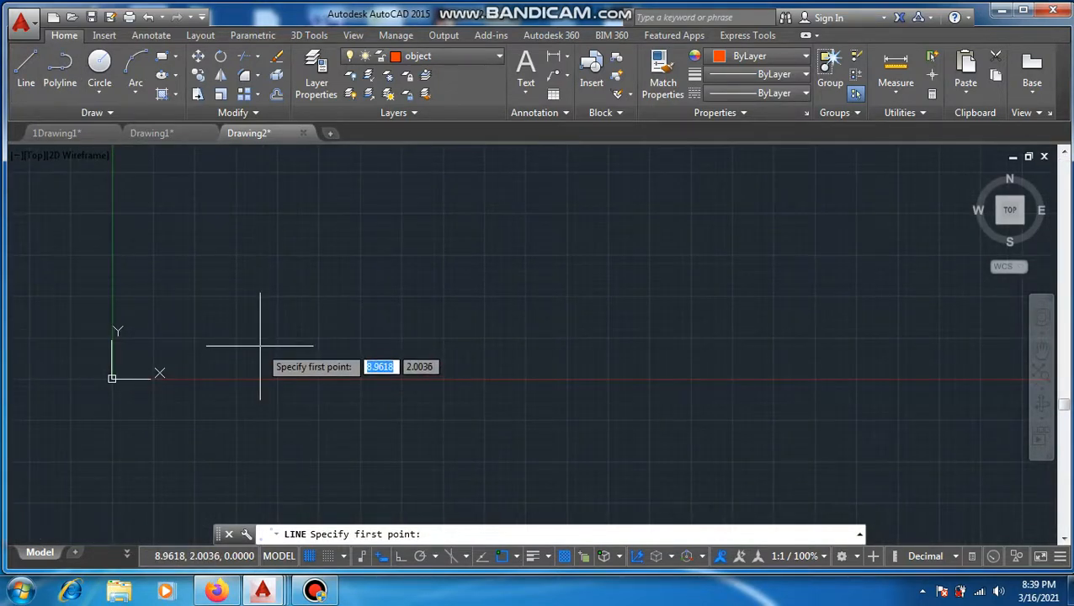
text(0)
key(Tab)
text(0)
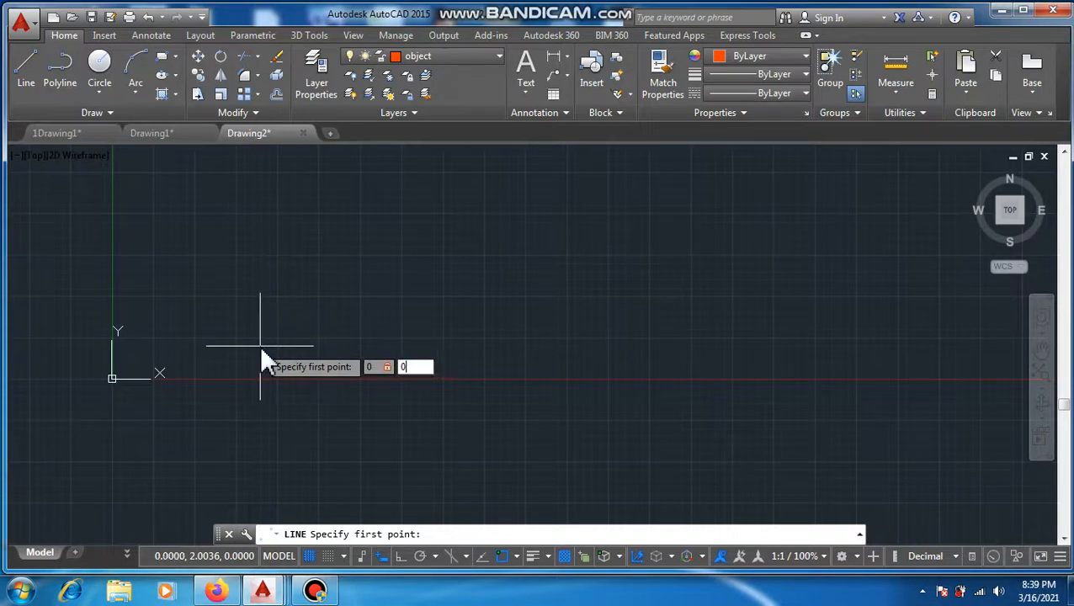
key(Return)
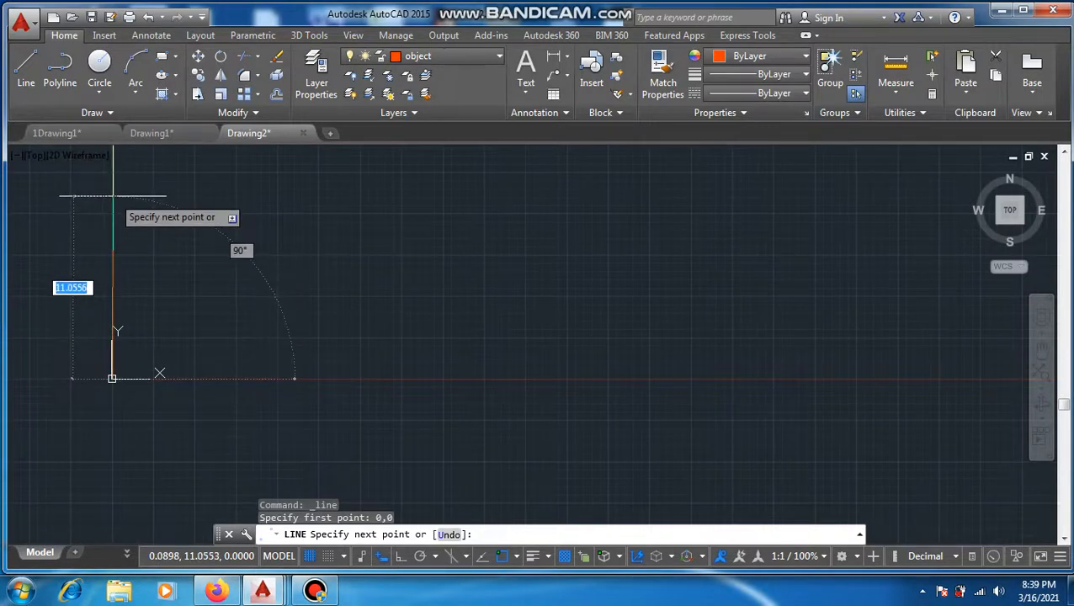
middle_drag(114, 196, 174, 272)
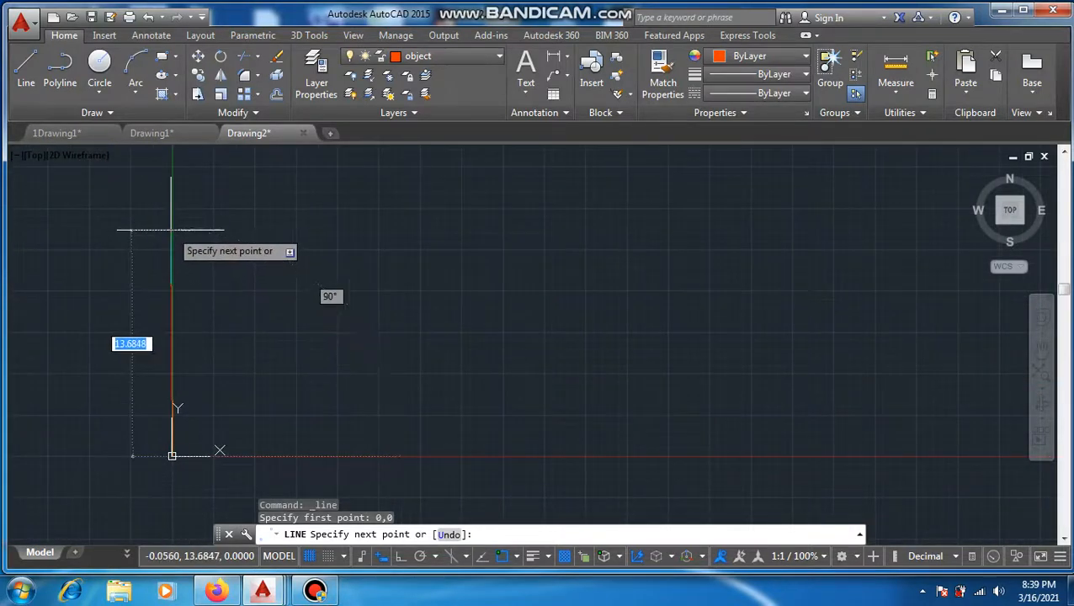
text(20)
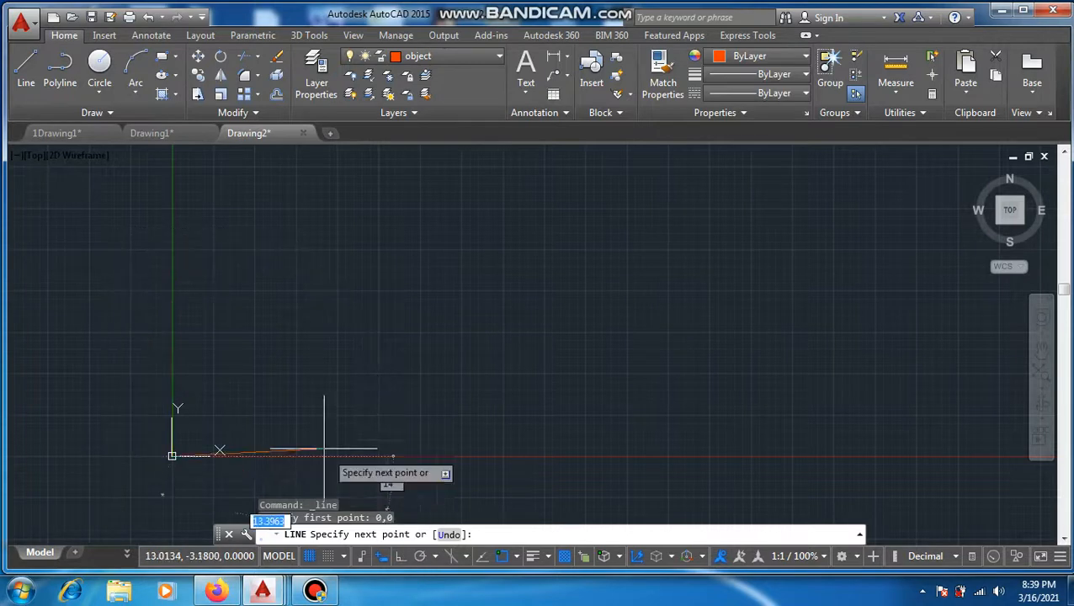
click(401, 555)
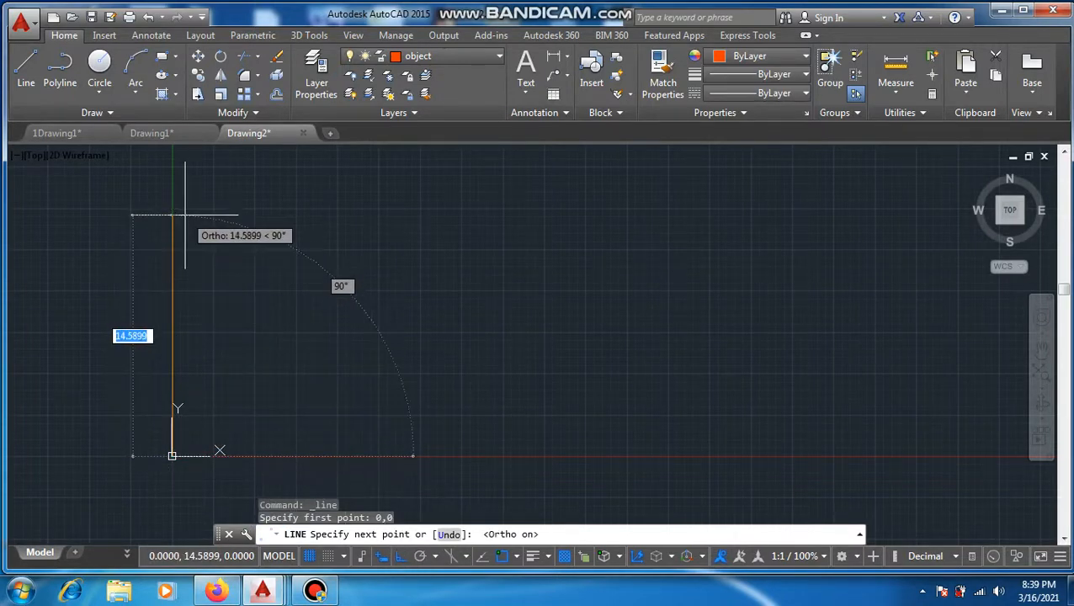
text(30)
key(Return)
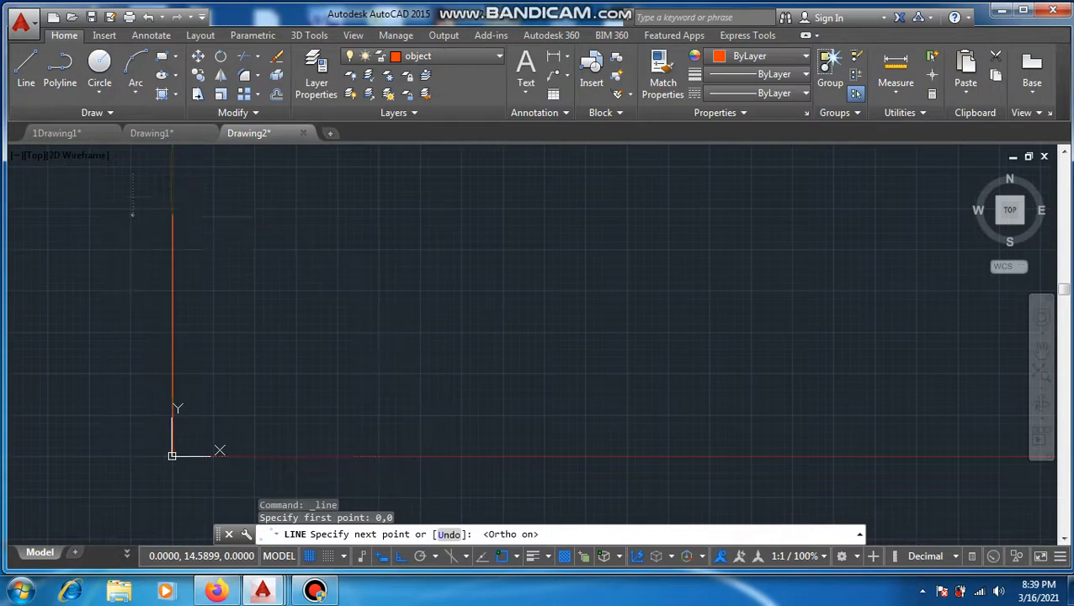
Step: Continue the line with a 70-unit horizontal segment to the right from the vertical line's upper end
middle_drag(334, 236, 308, 336)
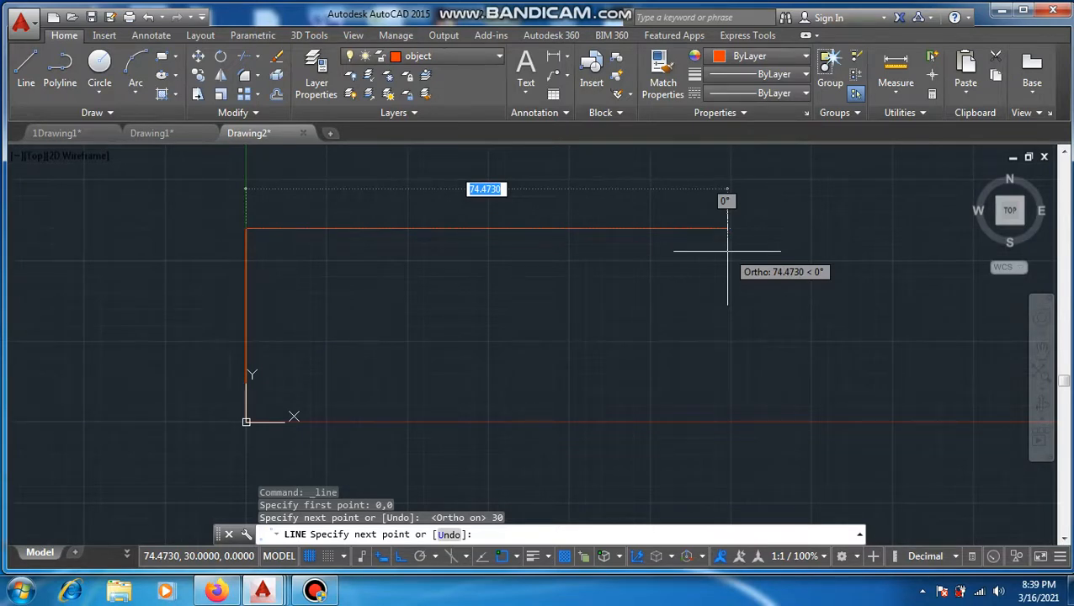
text(70)
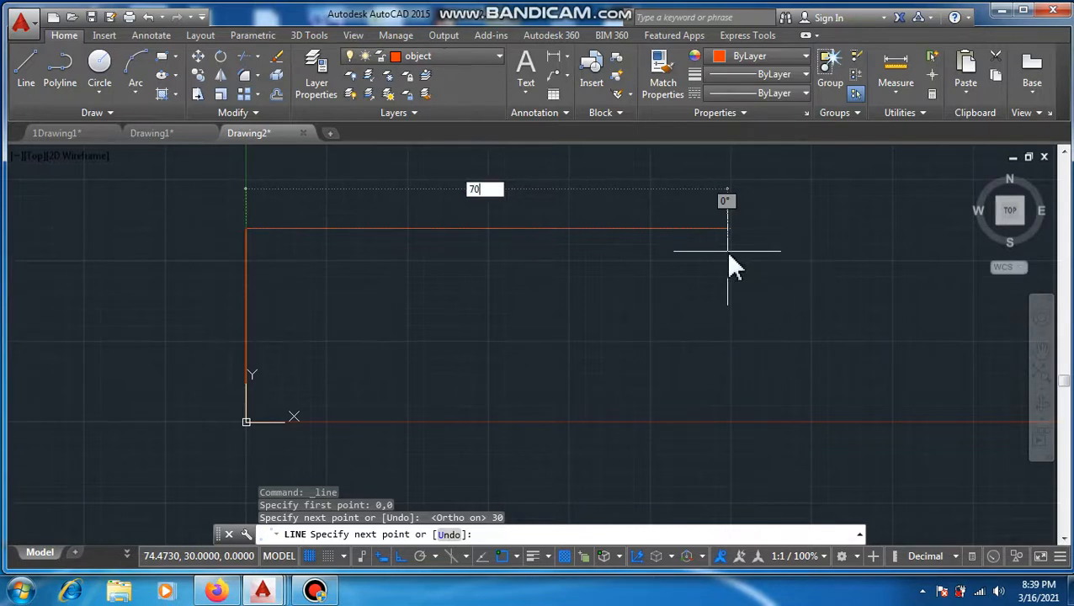
key(Return)
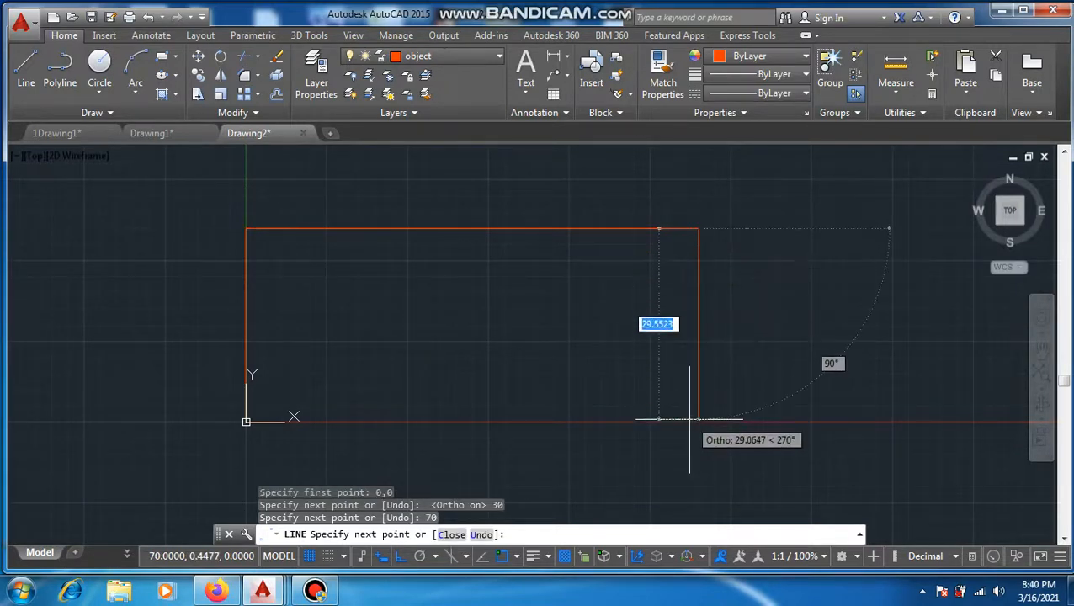
Step: Continue the outline with a 30-unit segment straight down from the top edge's right end, and finish the line
text(30)
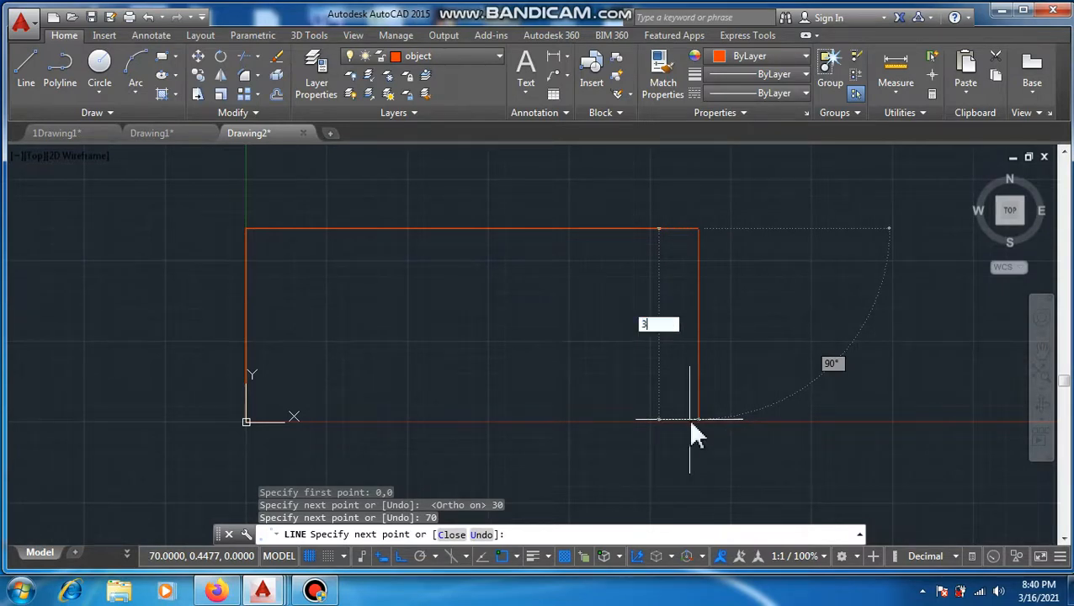
key(Return)
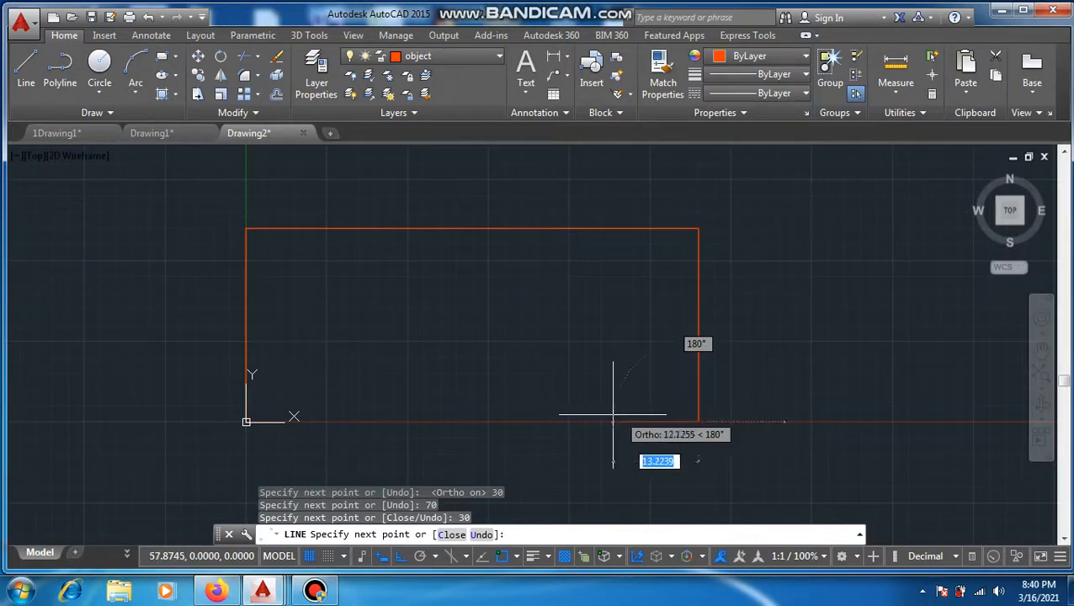
key(Escape)
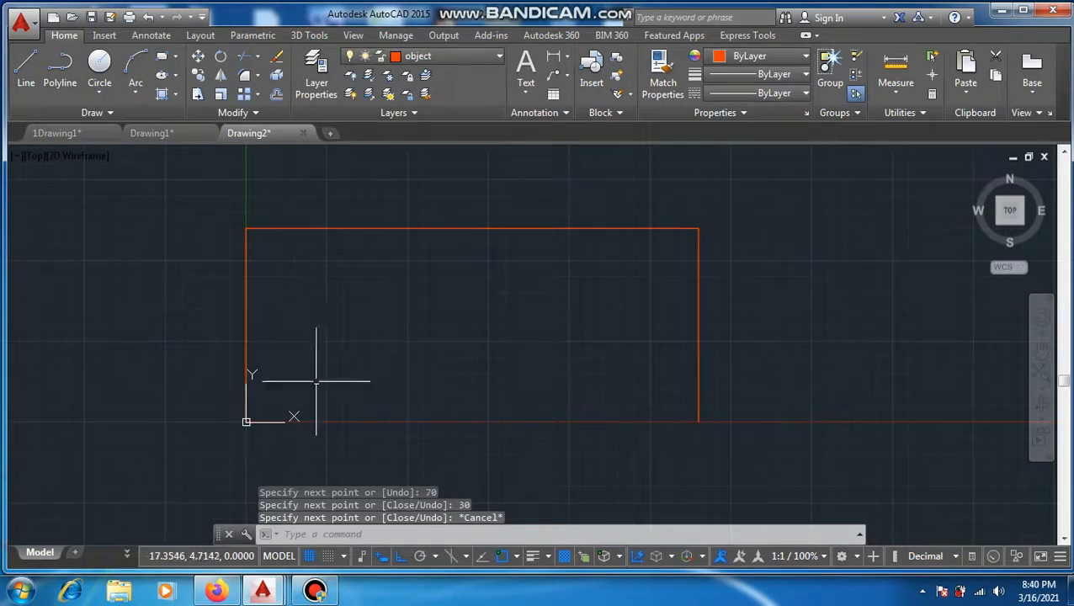
Step: Start a new line at the outline's lower-left corner on the origin
click(245, 340)
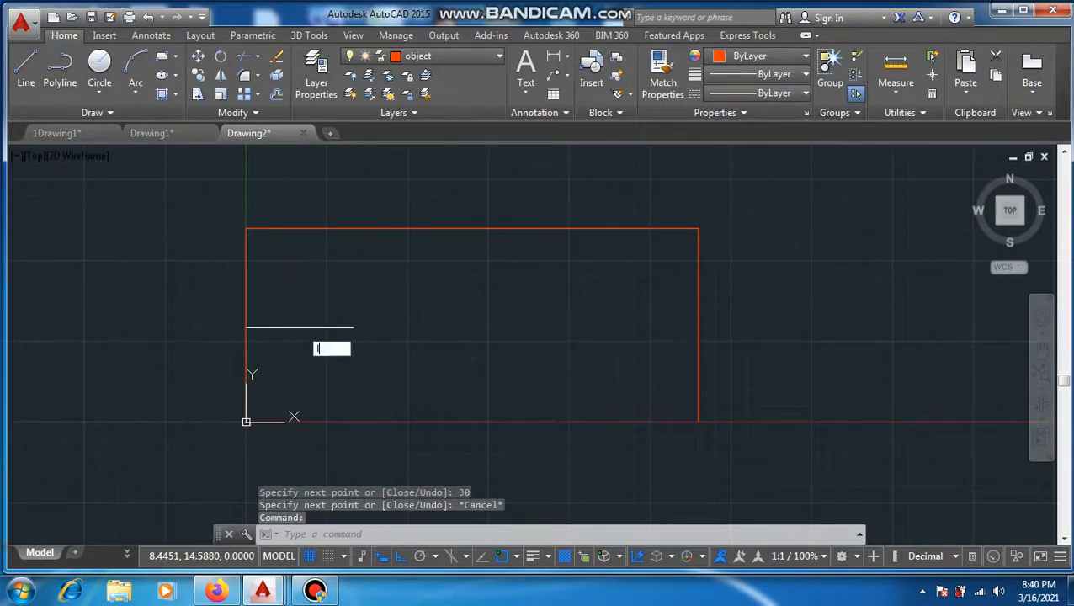
key(Return)
click(246, 421)
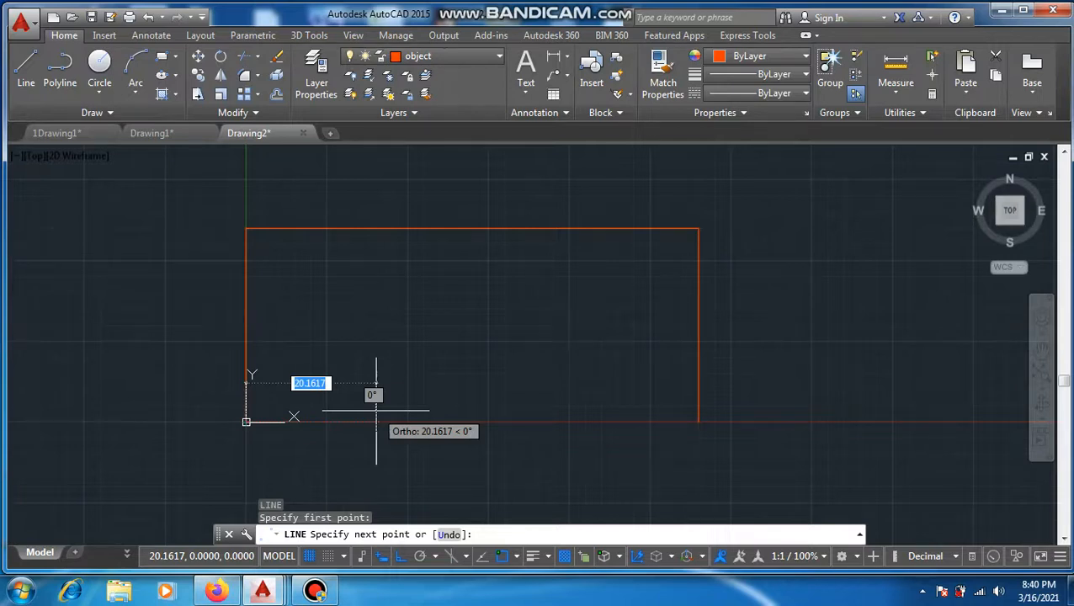
Step: Try a 20-unit horizontal segment to the right from the origin and undo it
text(2)
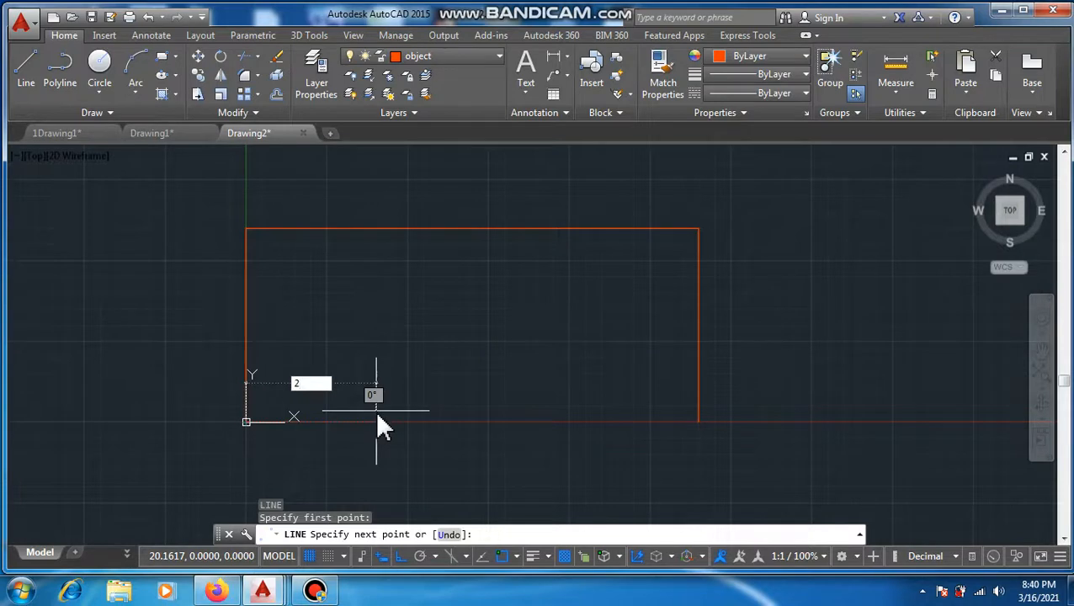
text(0)
key(Return)
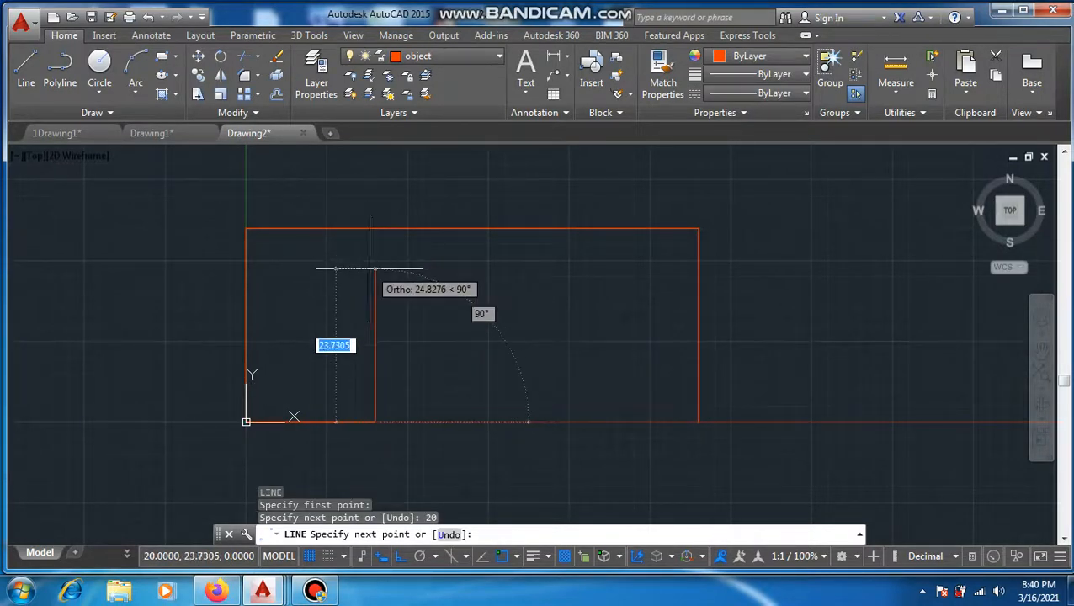
key(ctrl+z)
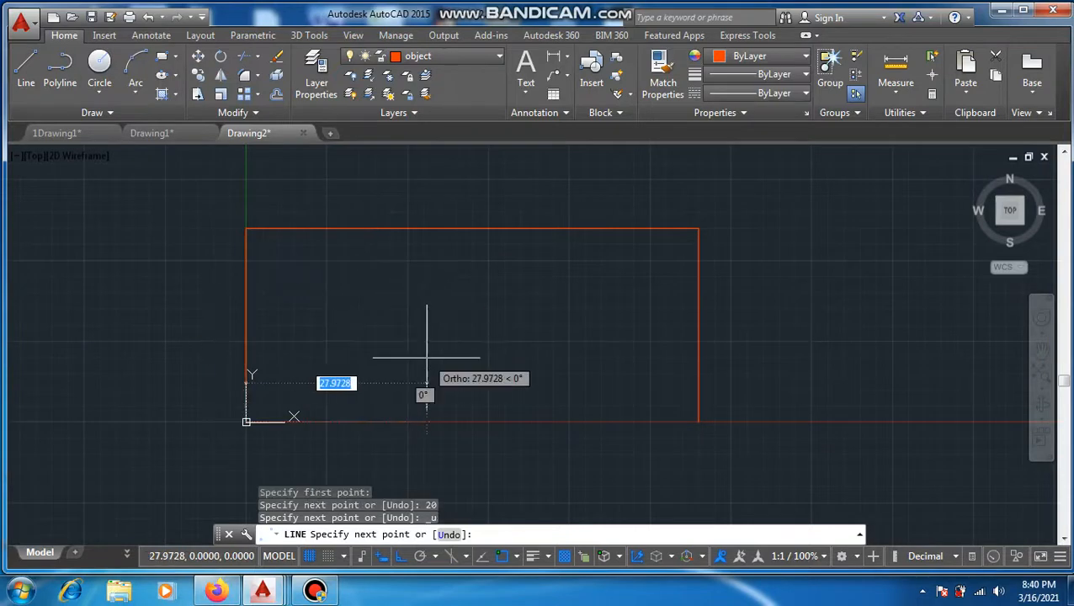
Step: Draw a 10-unit segment to the right from the origin and extend it vertically upward about 36 units, past the top edge
text(10)
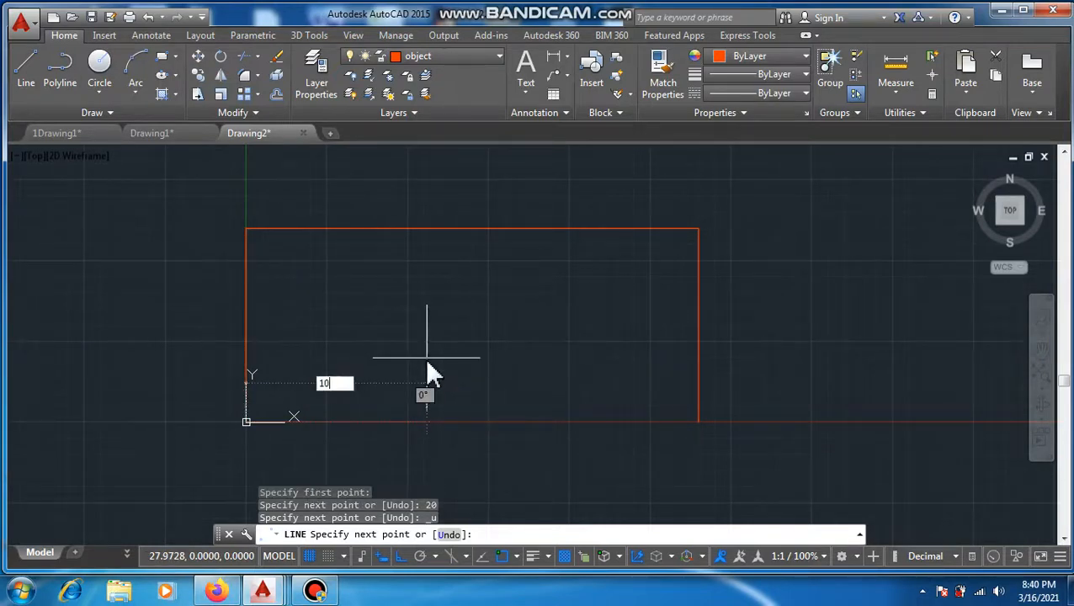
key(Return)
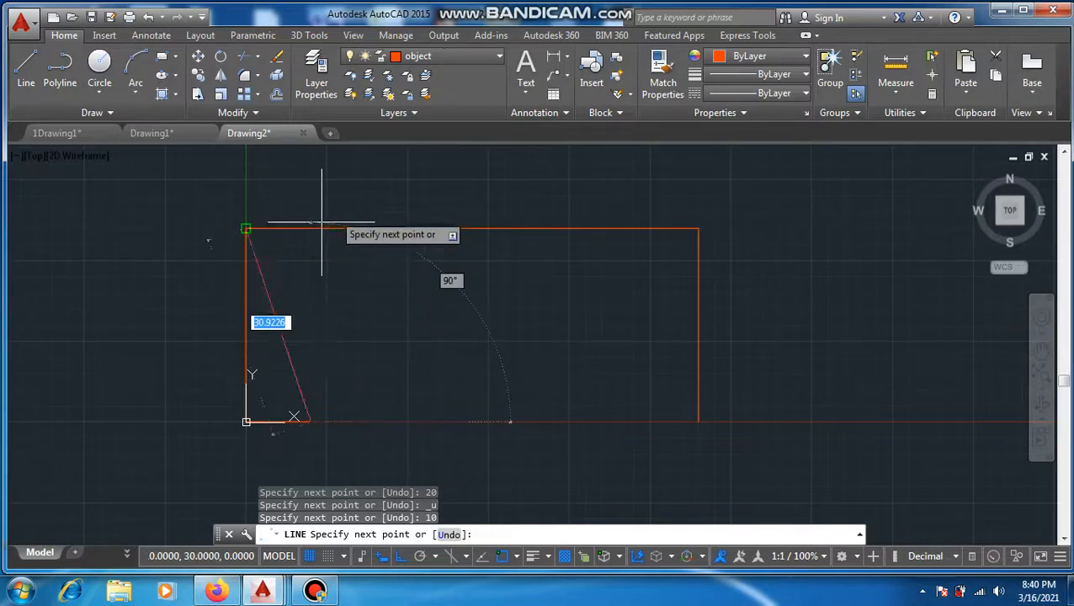
click(354, 187)
key(Escape)
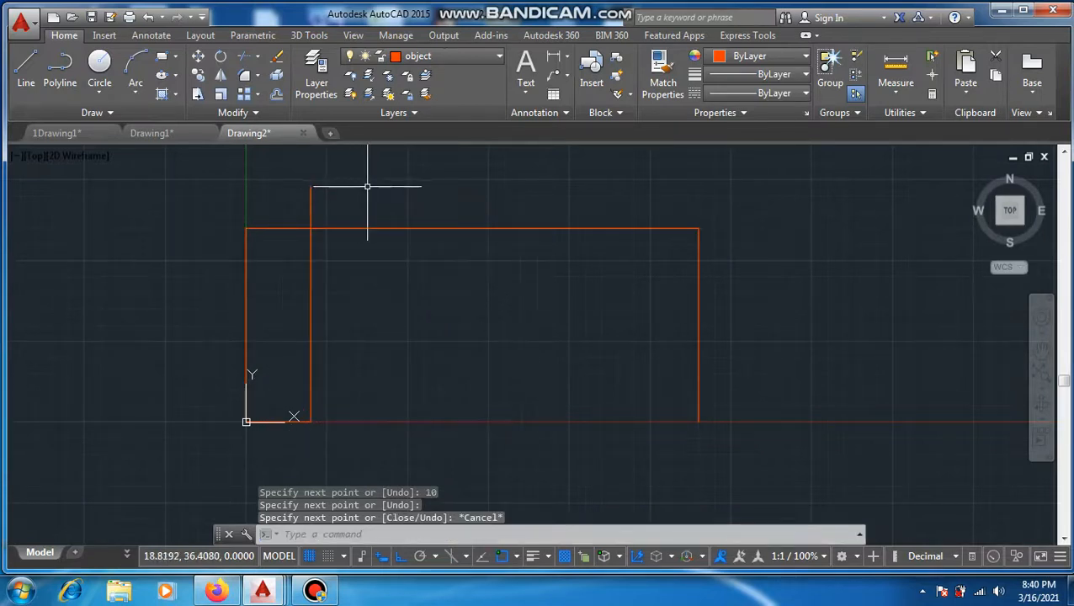
Step: Mirror the 10-unit base line and inner vertical line about a vertical axis through the top edge's midpoint, keeping the source objects
key(Return)
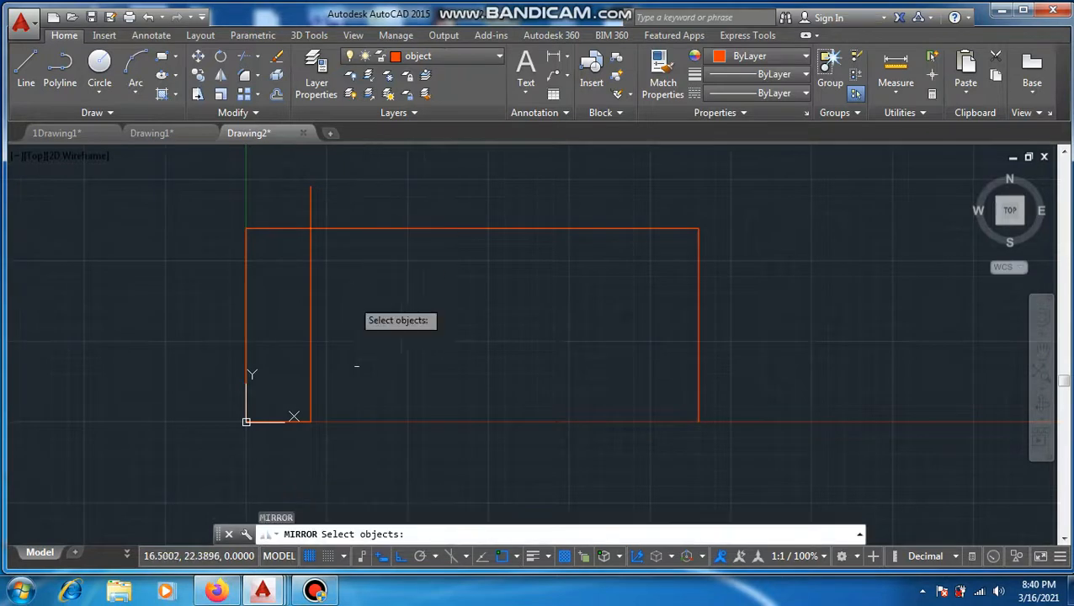
click(364, 446)
click(300, 385)
key(Return)
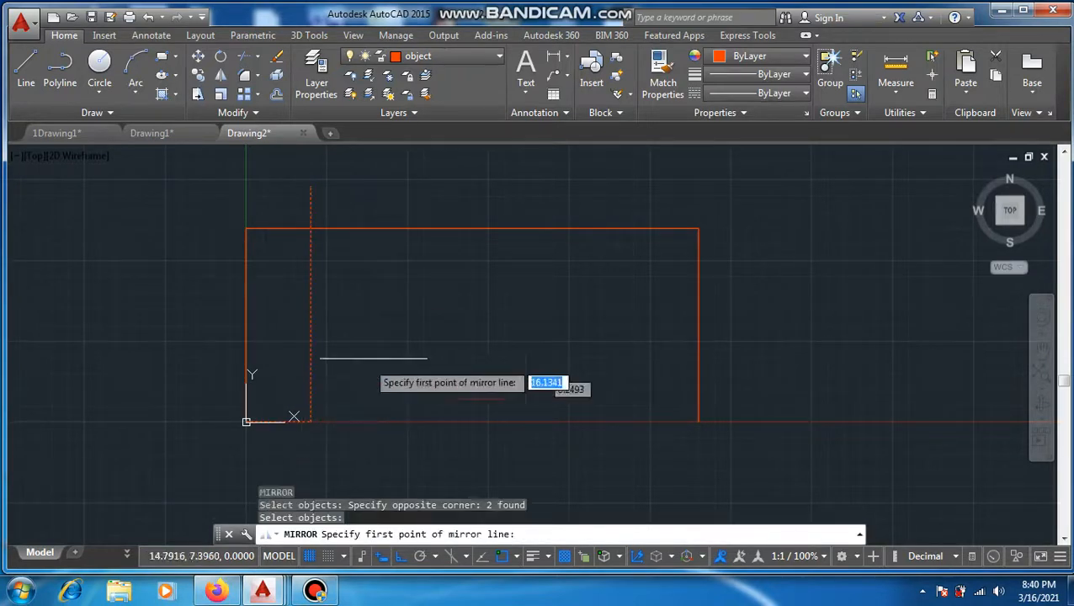
click(473, 229)
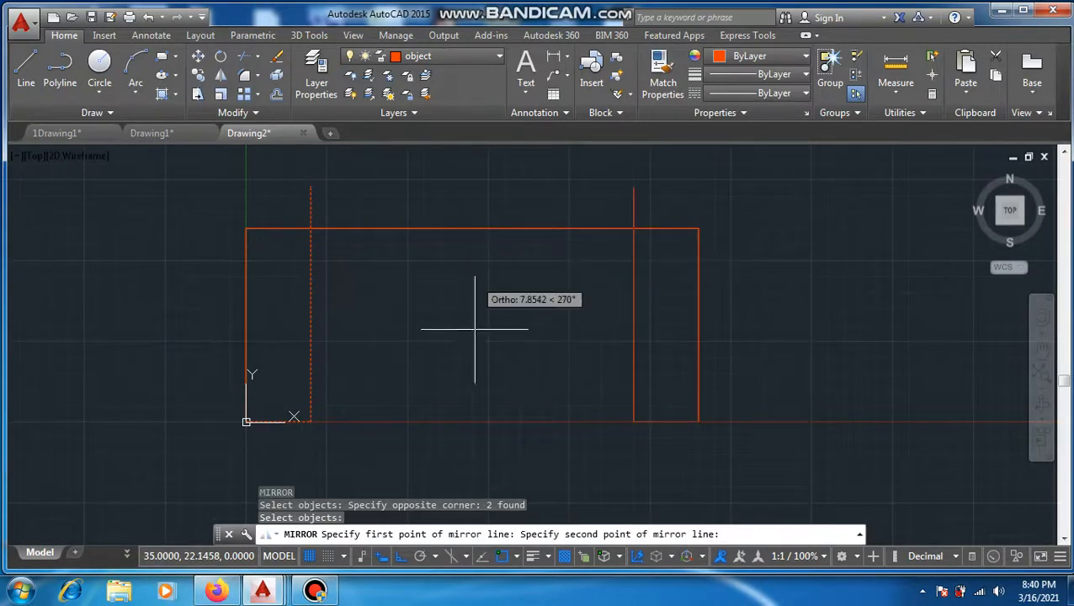
click(471, 421)
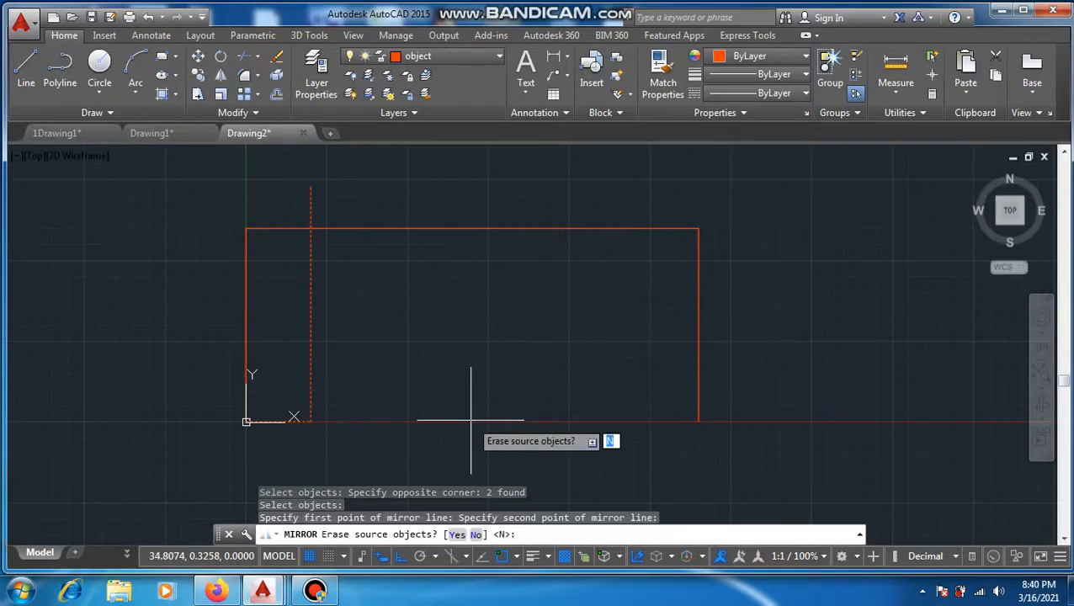
key(Return)
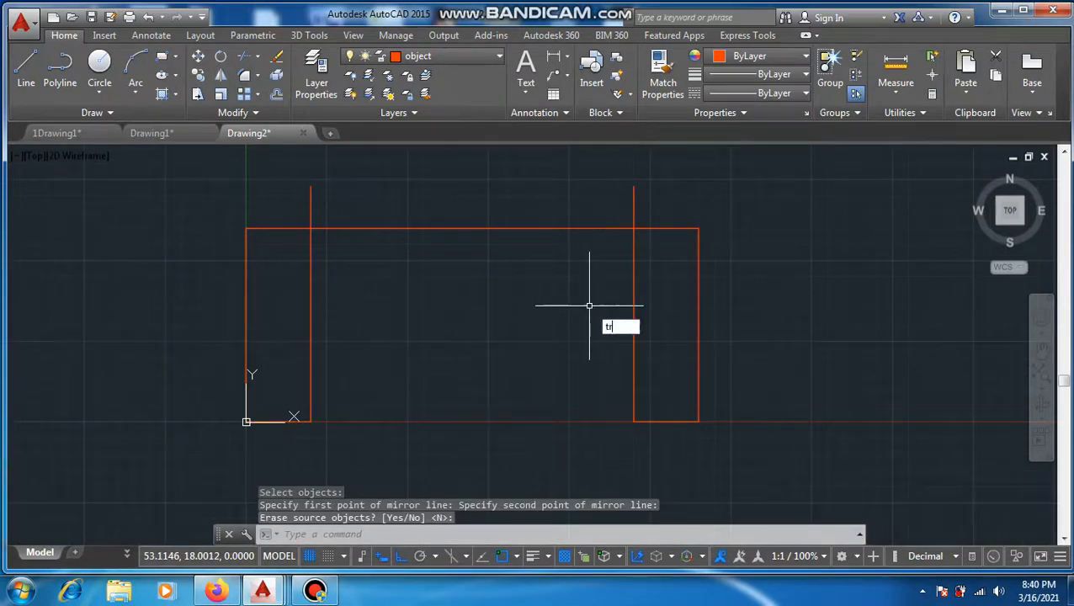
Step: Trim the parts of both inner vertical lines that project above the top edge
text(tr)
key(Return)
key(Return)
click(638, 211)
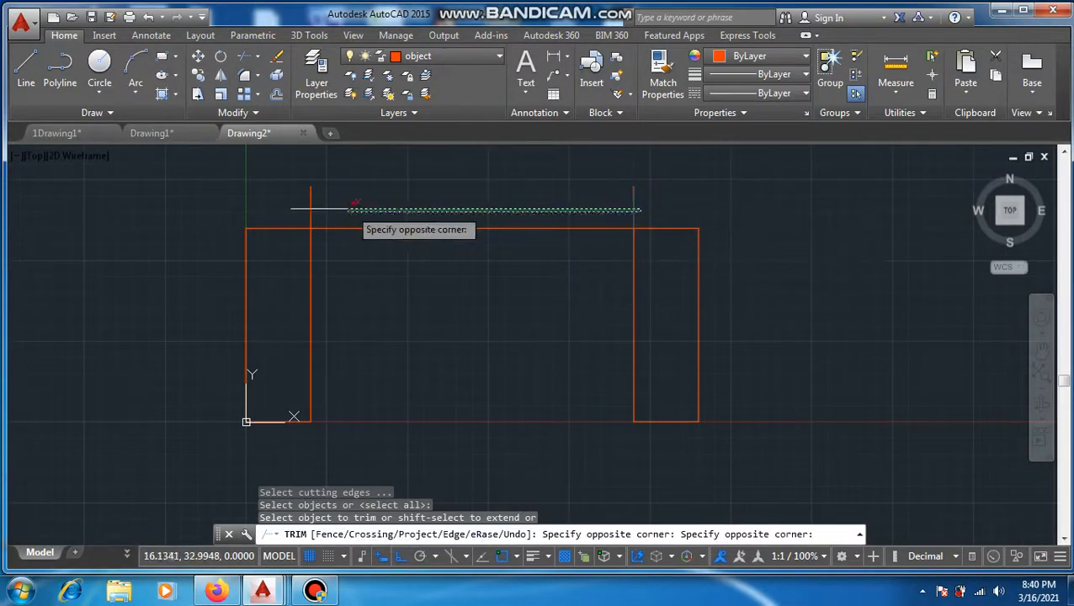
click(244, 207)
key(Escape)
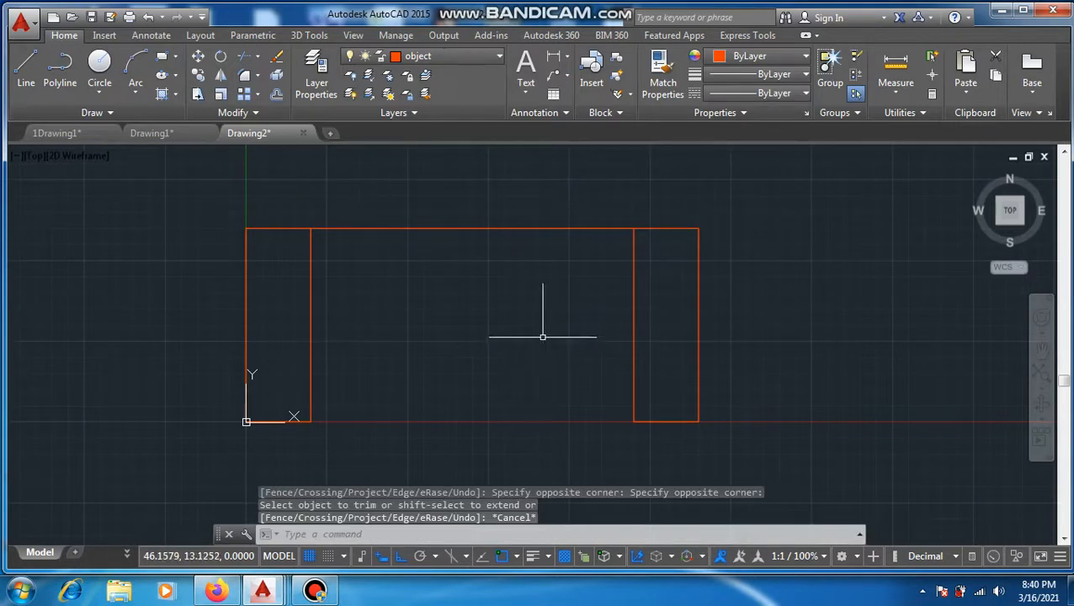
Step: Draw a horizontal line between the lower ends of the two inner vertical lines
text(l)
key(Return)
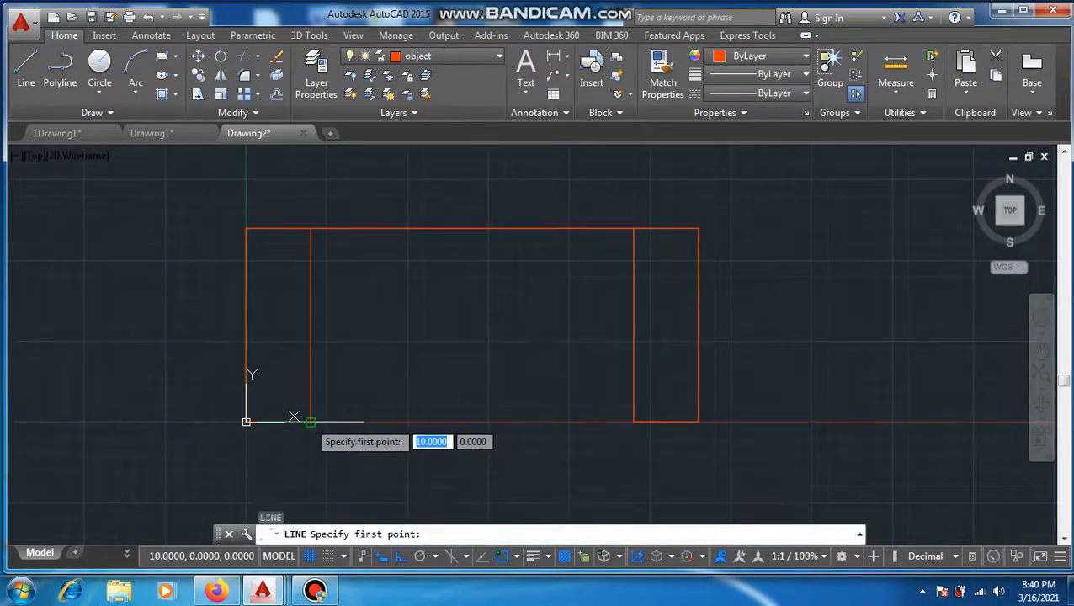
click(308, 420)
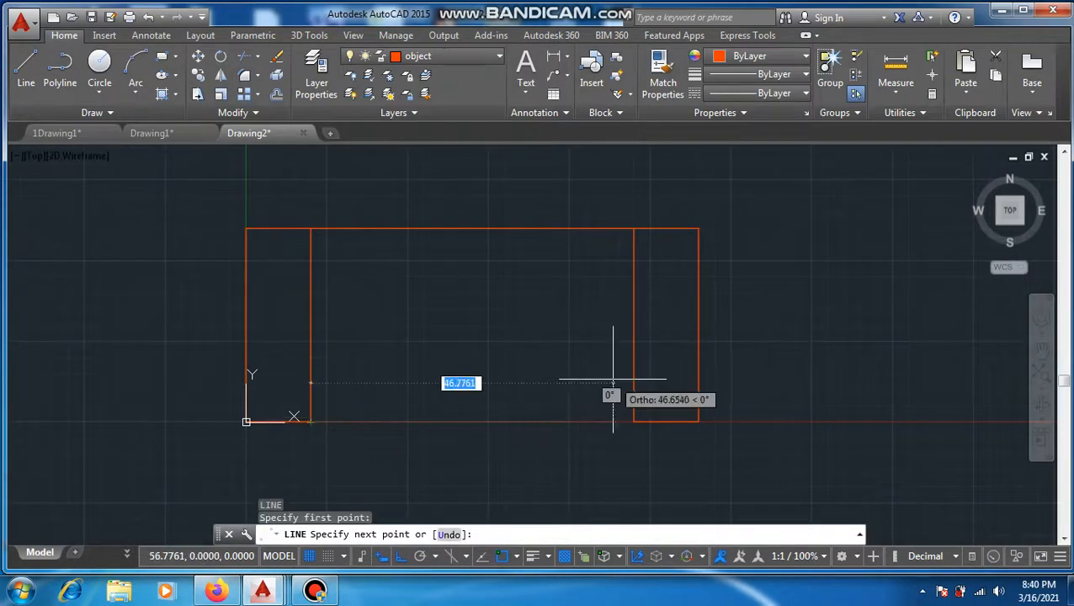
click(635, 421)
key(Escape)
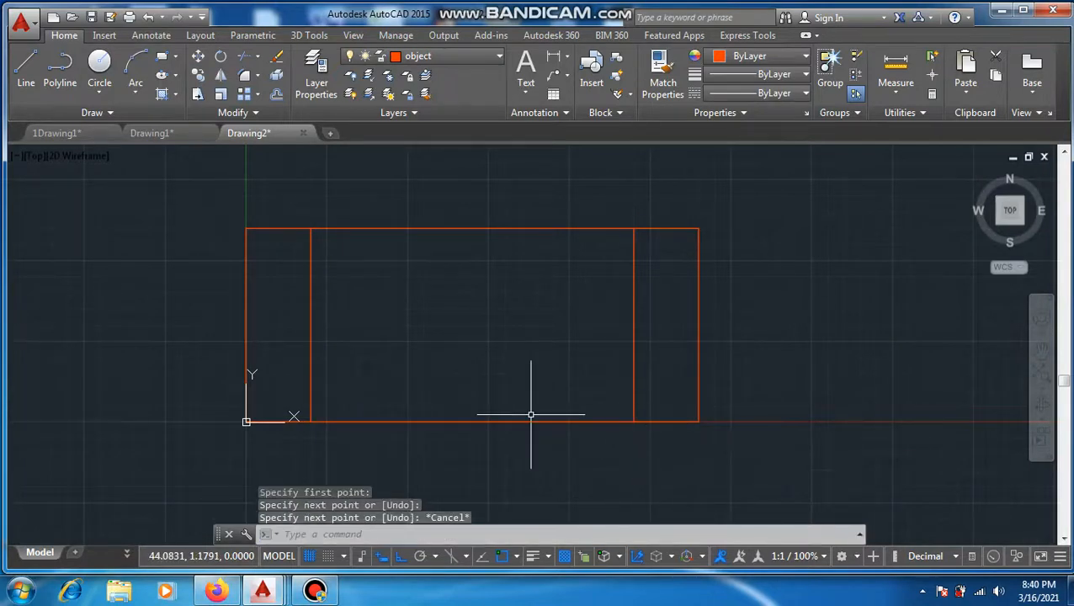
Step: Draw a 5-unit vertical line upward from the midpoint of the middle bottom line
text(l)
key(Return)
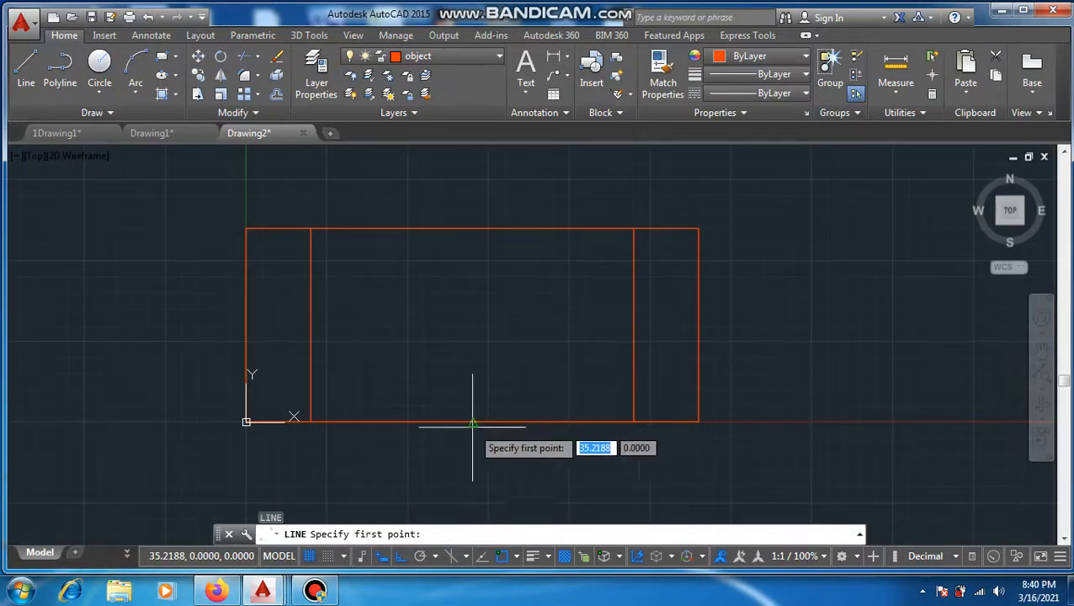
click(477, 420)
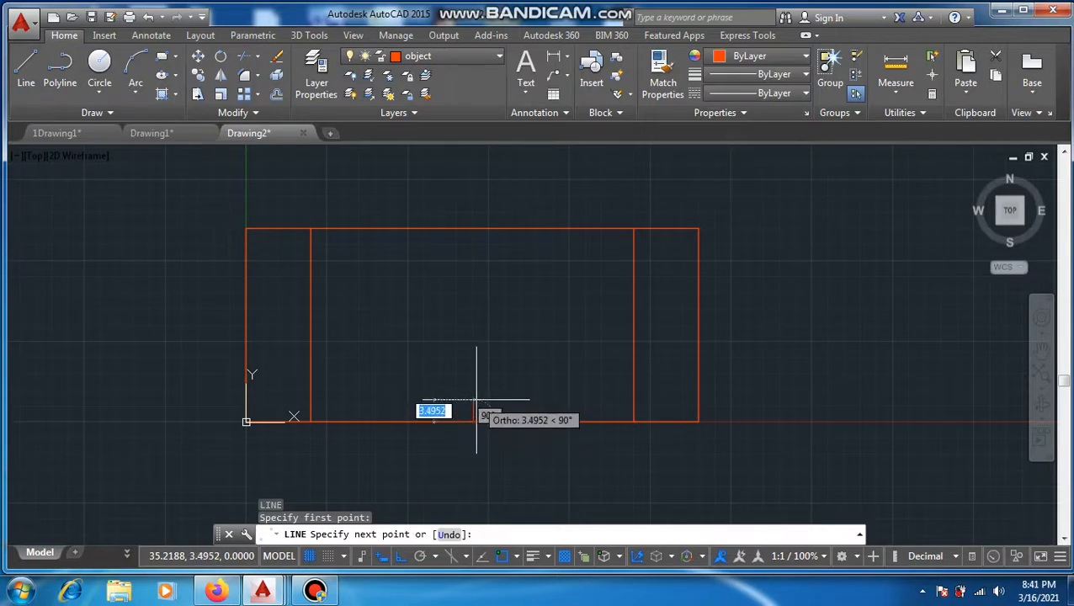
text(5)
key(Return)
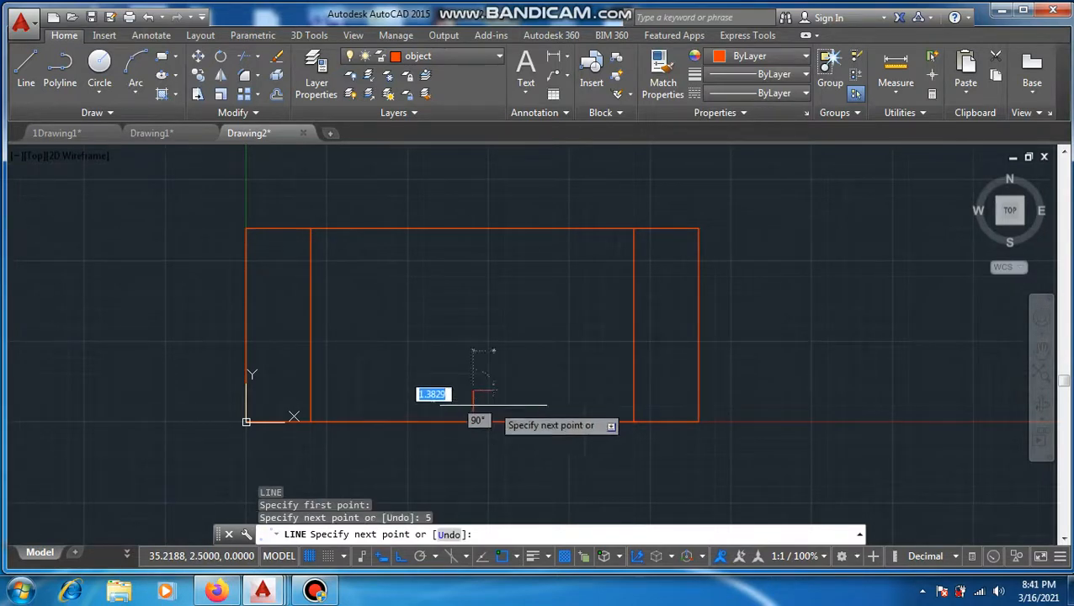
key(Escape)
Step: Move the middle bottom line up from its midpoint to the upper end of the short 5-unit vertical line
key(Return)
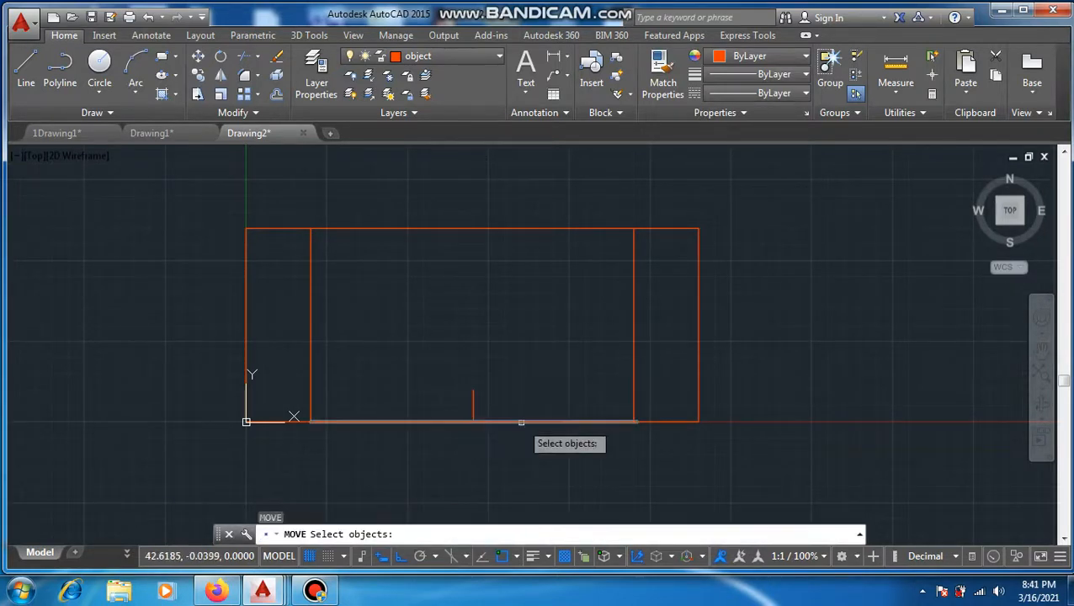
click(512, 423)
click(496, 425)
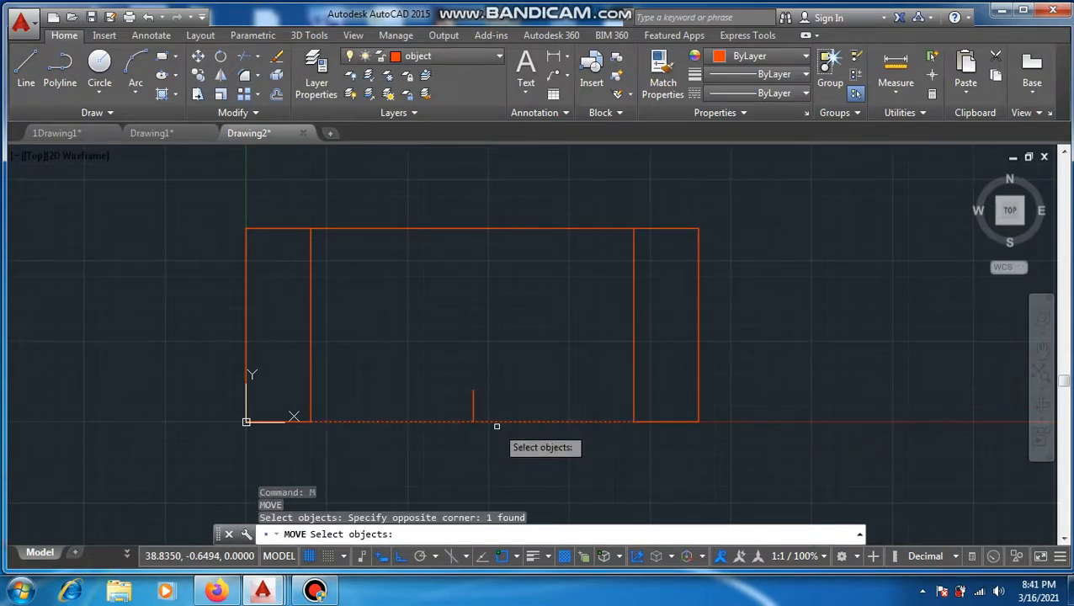
text(m)
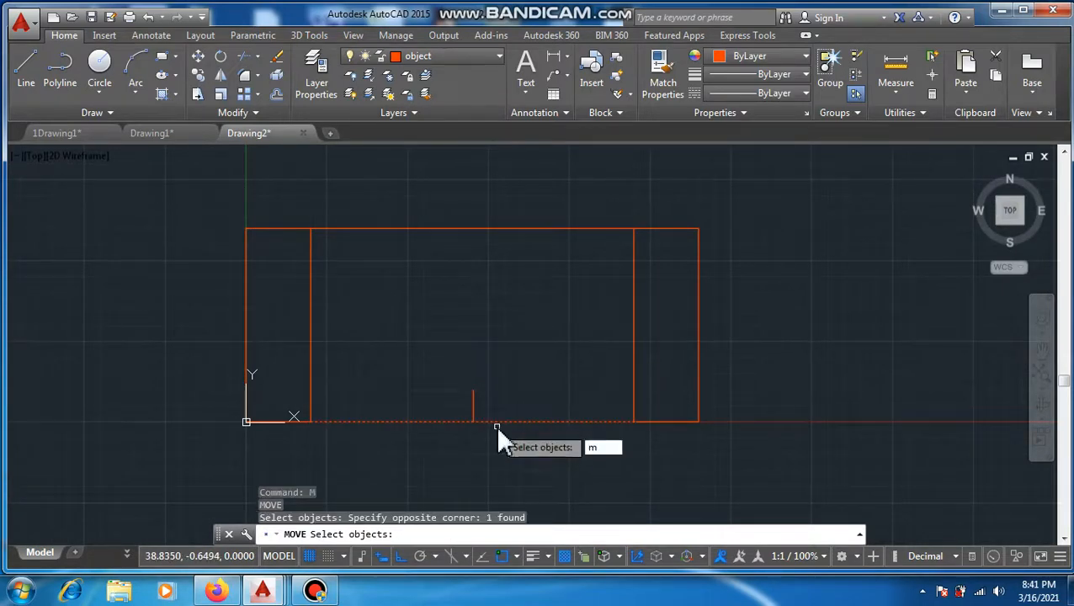
text(o)
key(Return)
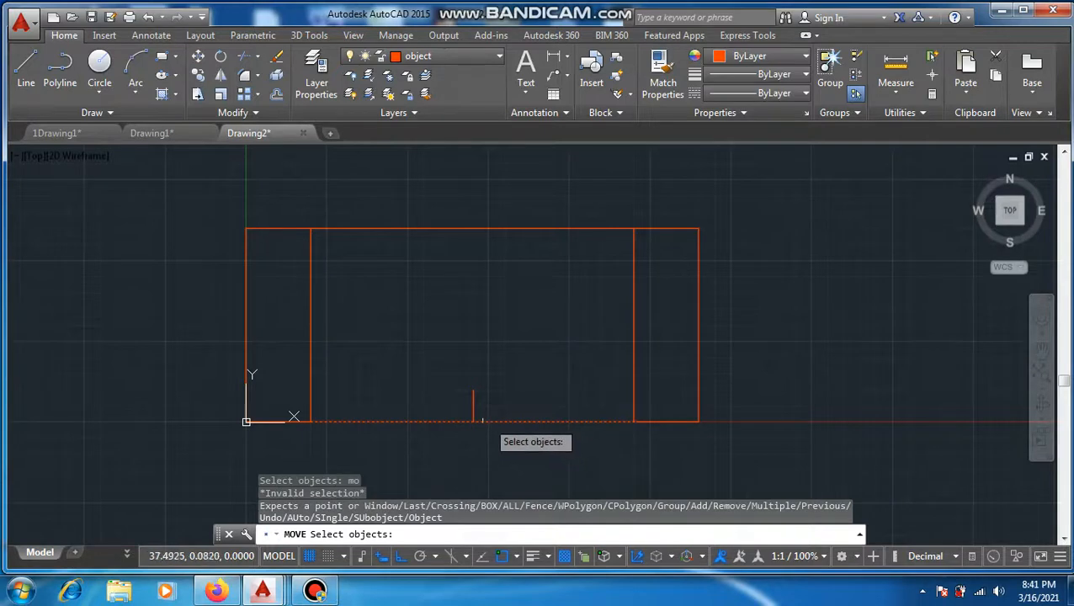
key(Return)
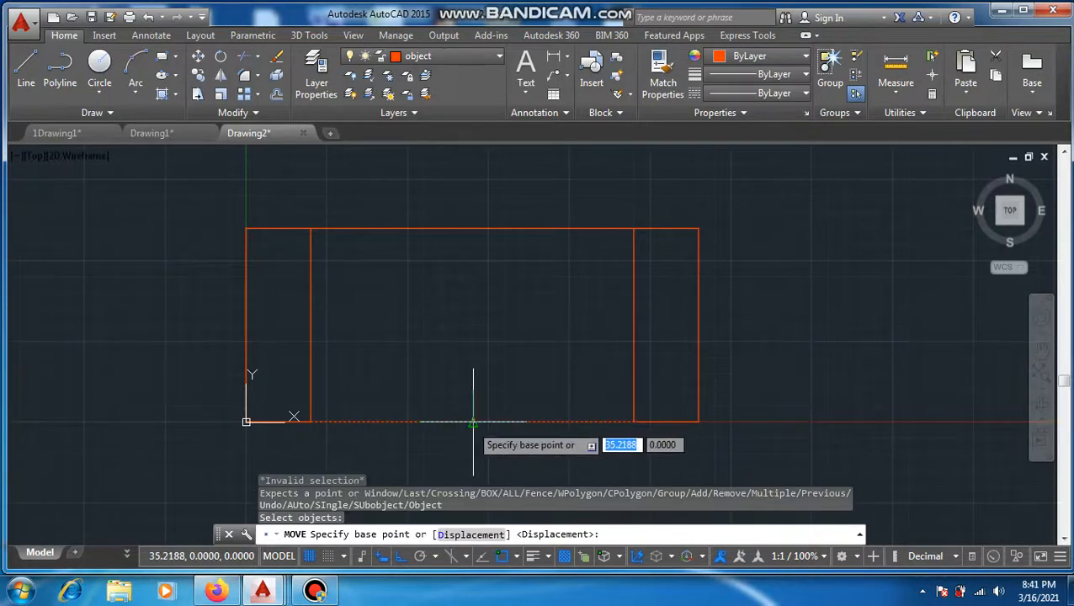
click(478, 421)
key(Escape)
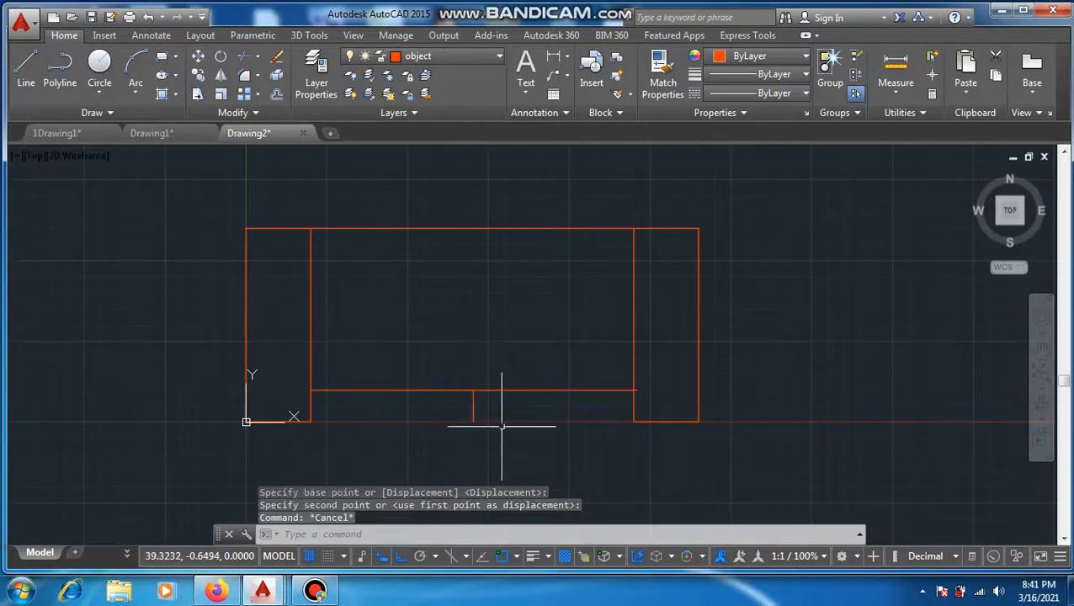
Step: Erase the short 5-unit vertical line below the raised horizontal line
click(510, 418)
key(Escape)
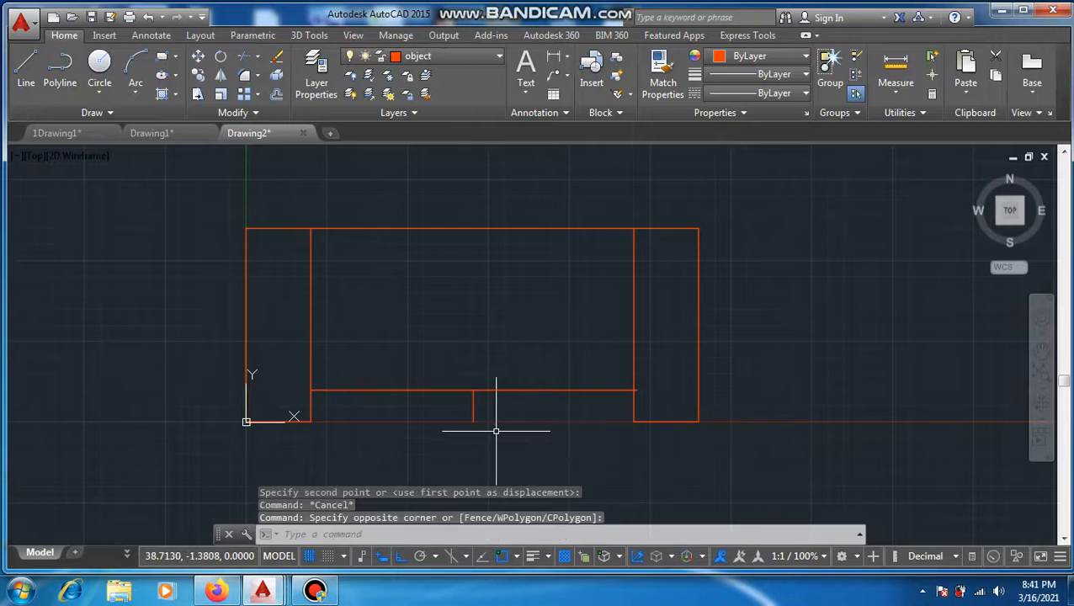
click(474, 414)
text(E)
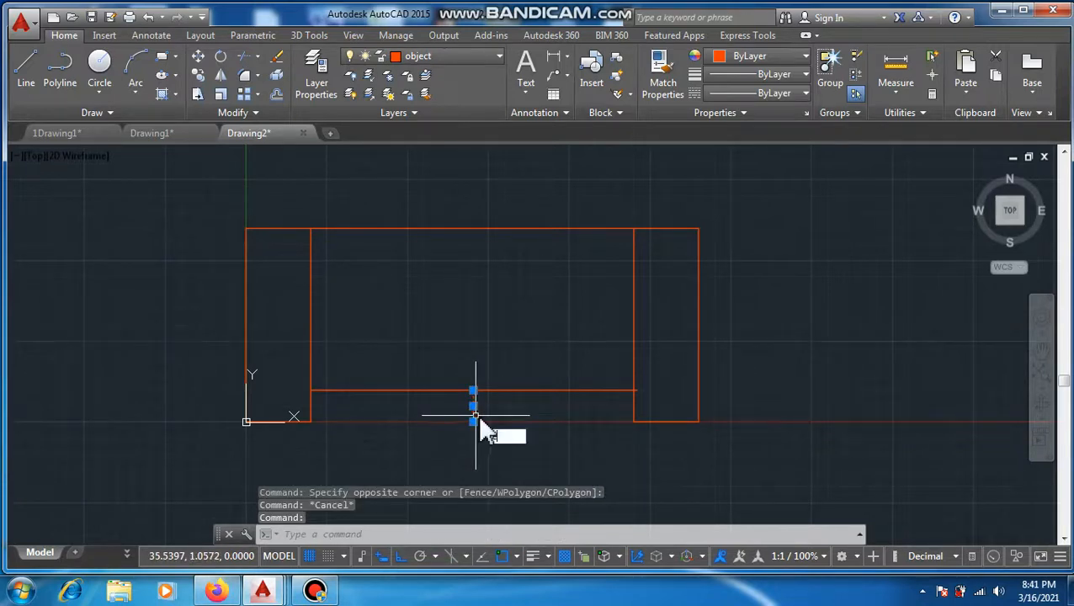
key(Return)
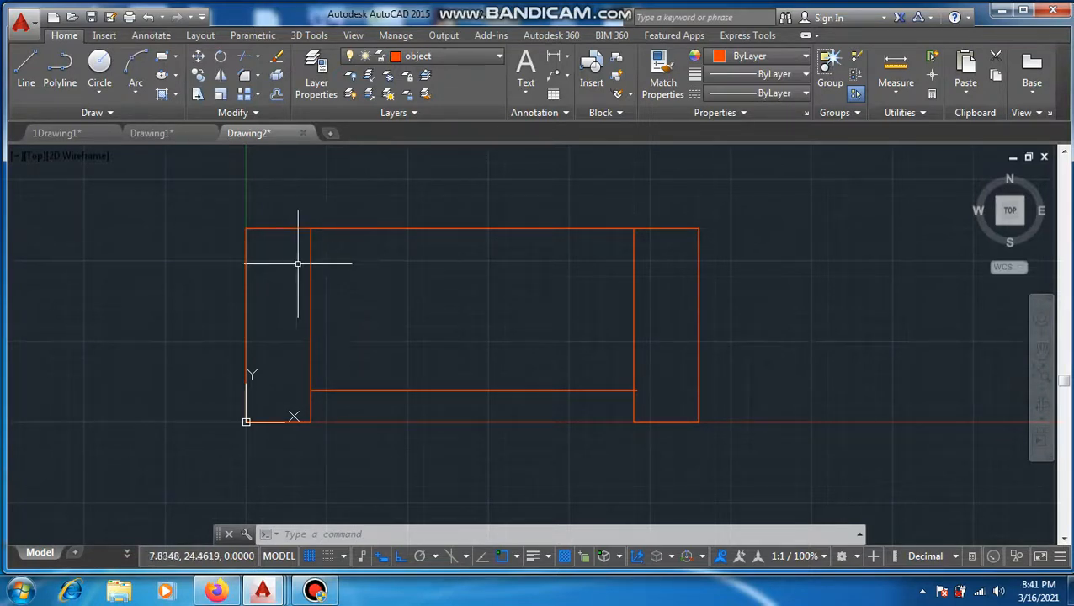
Step: Draw a horizontal line at about Y 22.3 that crosses both inner vertical lines
key(Return)
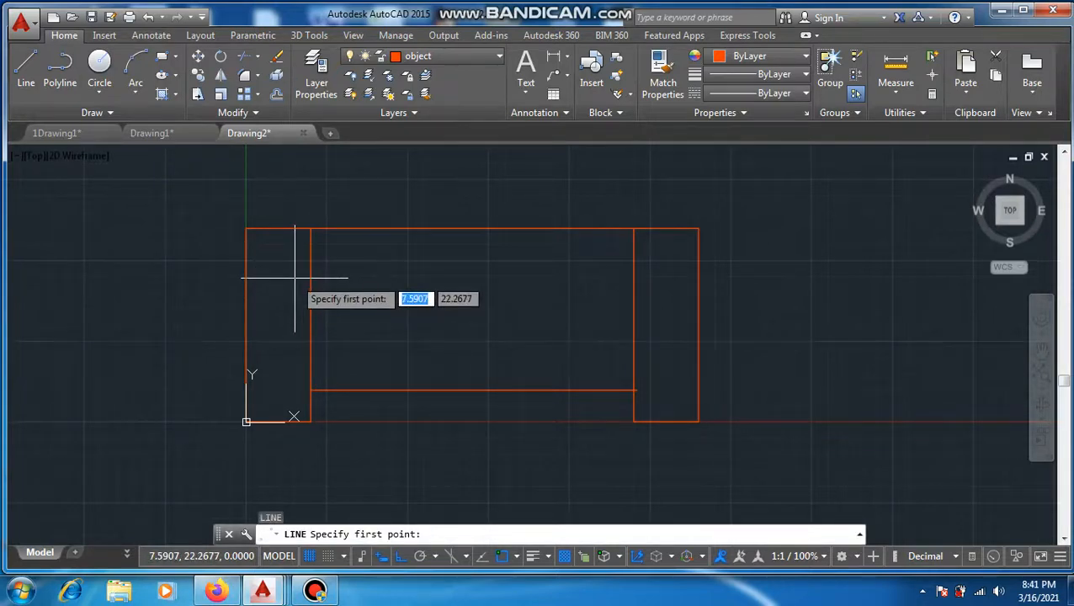
click(294, 278)
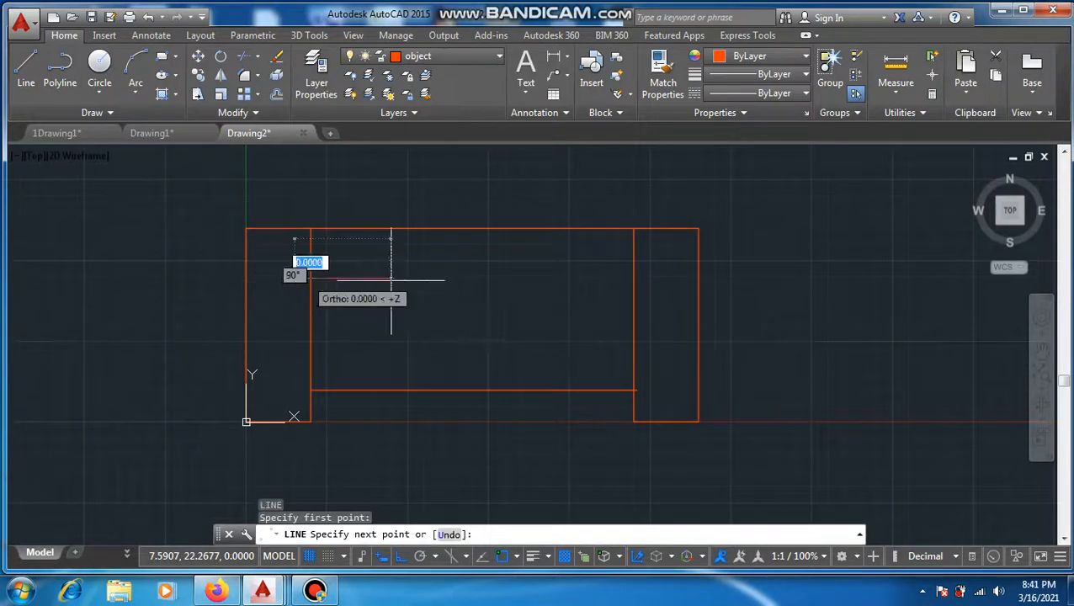
click(659, 277)
key(Escape)
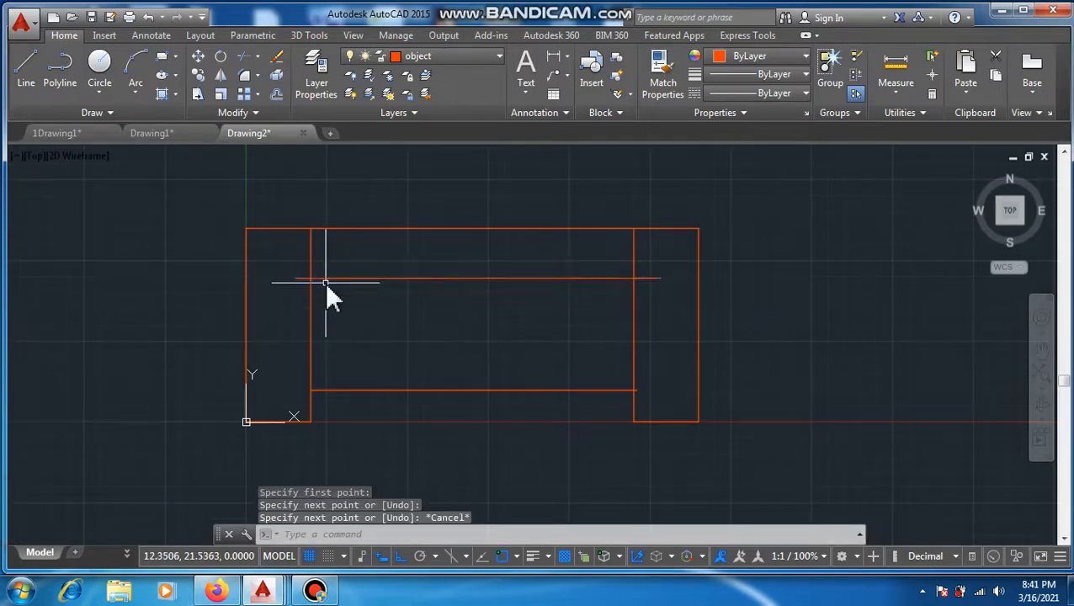
Step: Trim both ends of the new horizontal line back to the inner vertical lines
text(tr)
key(Return)
key(Return)
click(301, 285)
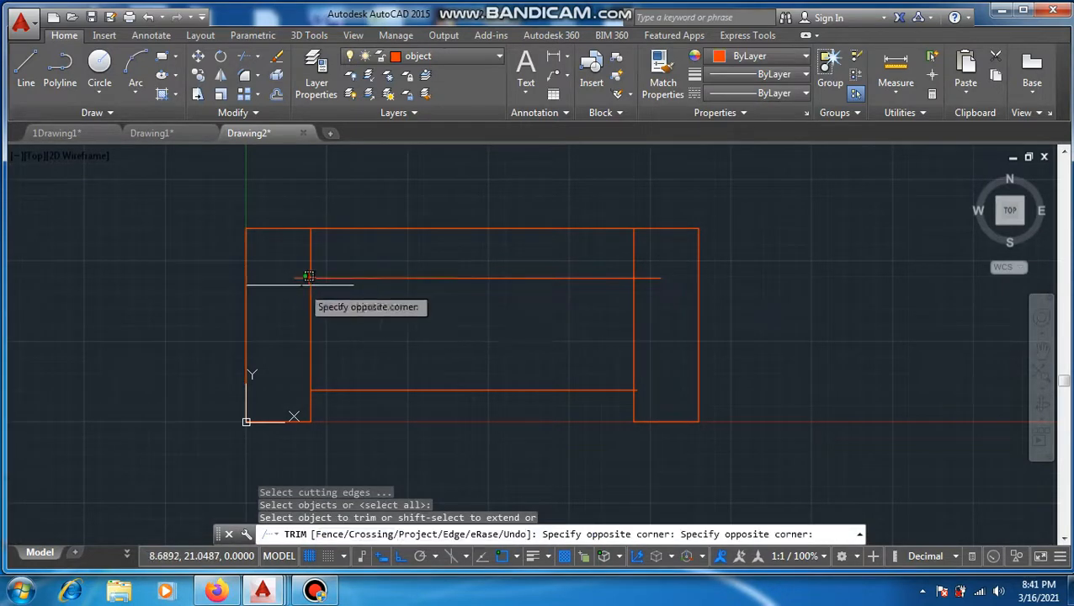
click(289, 272)
click(649, 278)
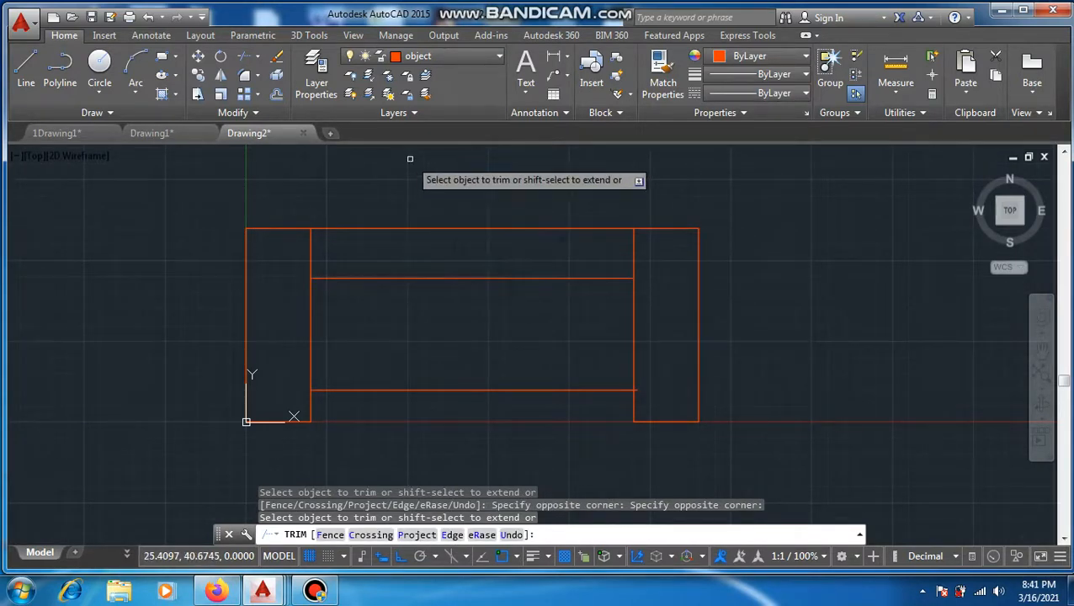
Step: Create a layer named measurement with index colour 170 and make it the current layer
click(319, 93)
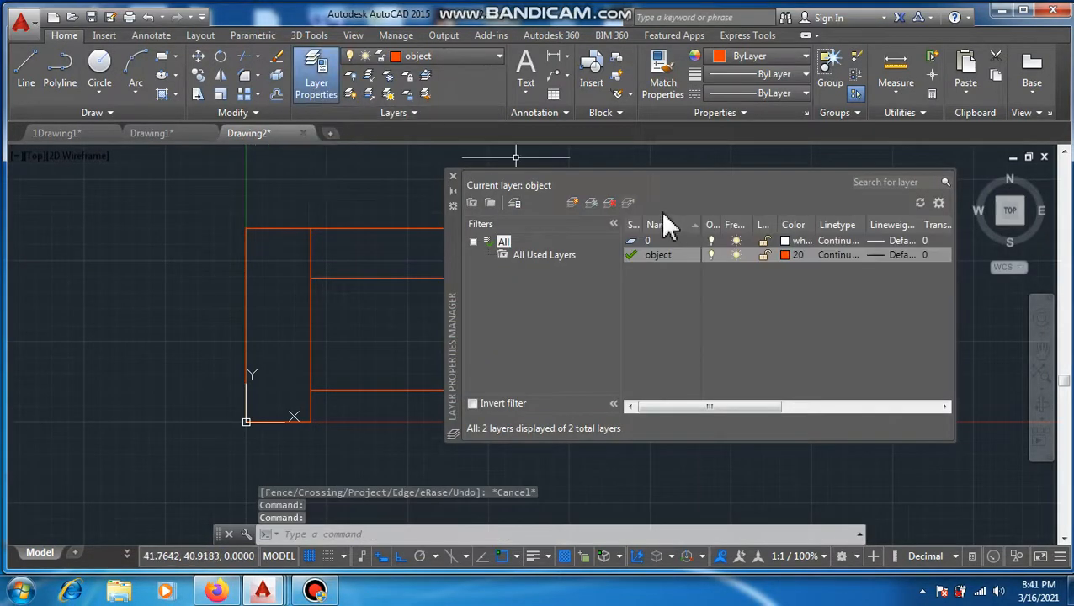
click(570, 203)
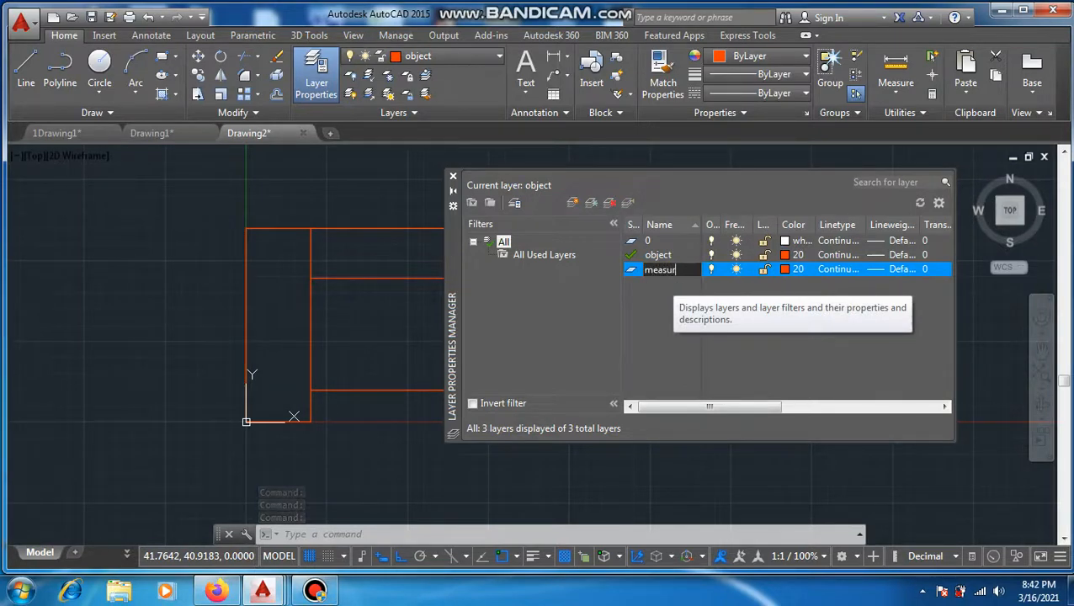
text(measurement)
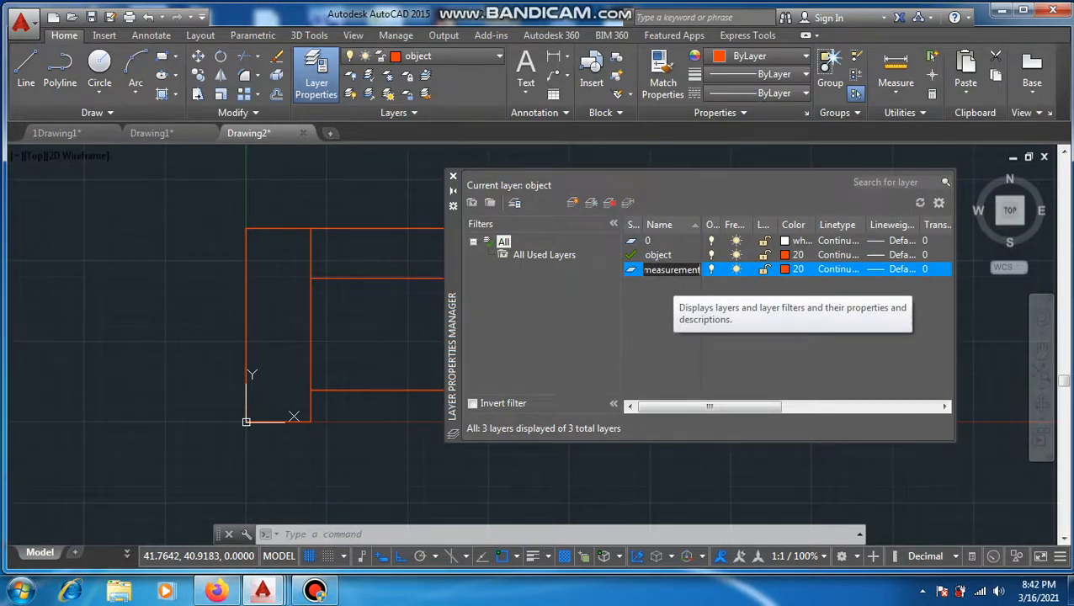
click(787, 268)
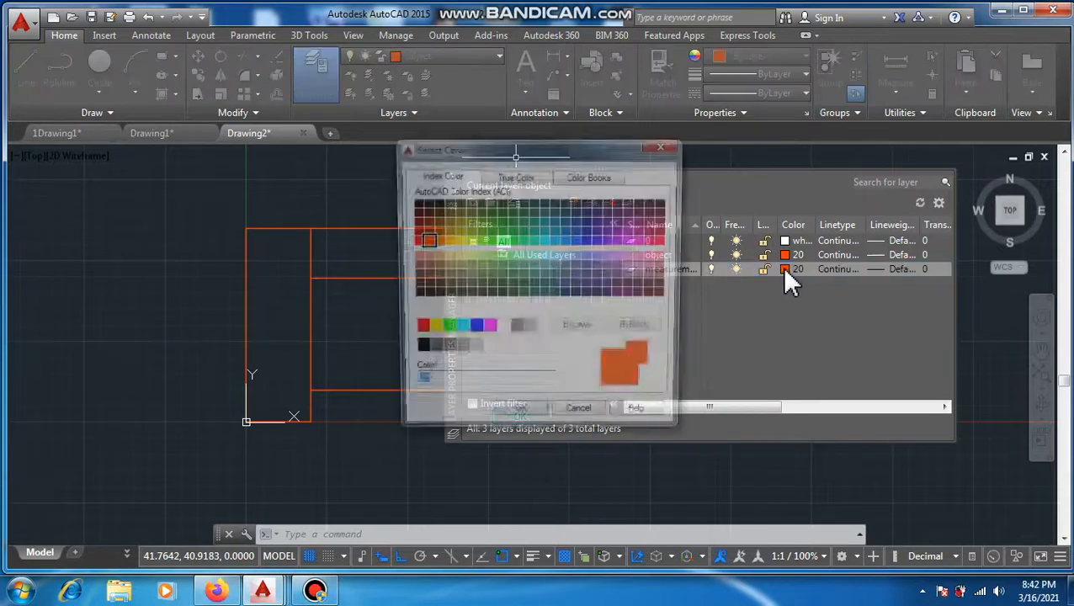
click(586, 244)
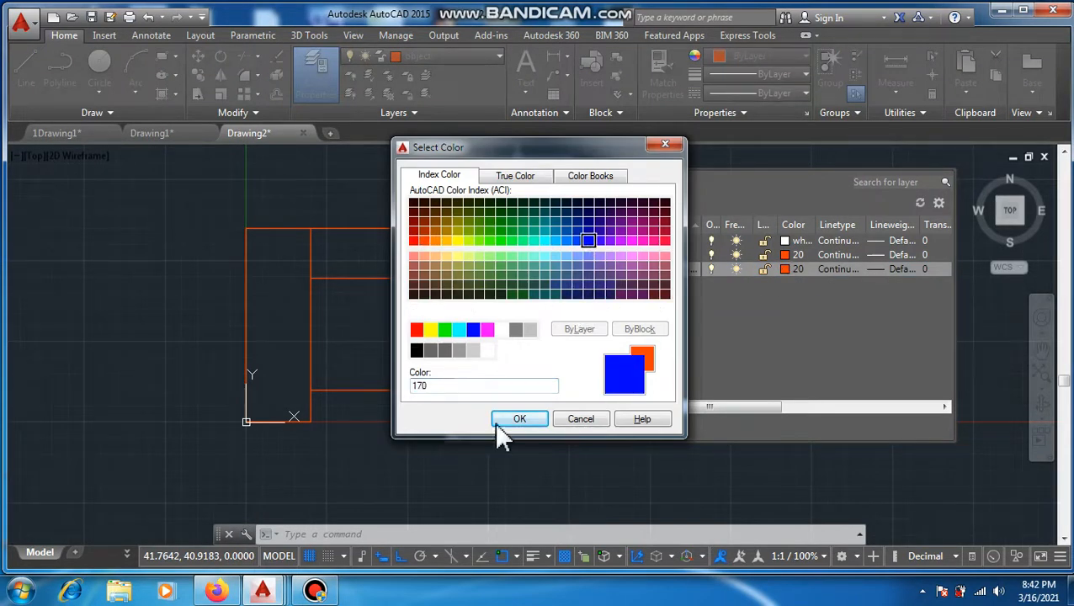
click(509, 419)
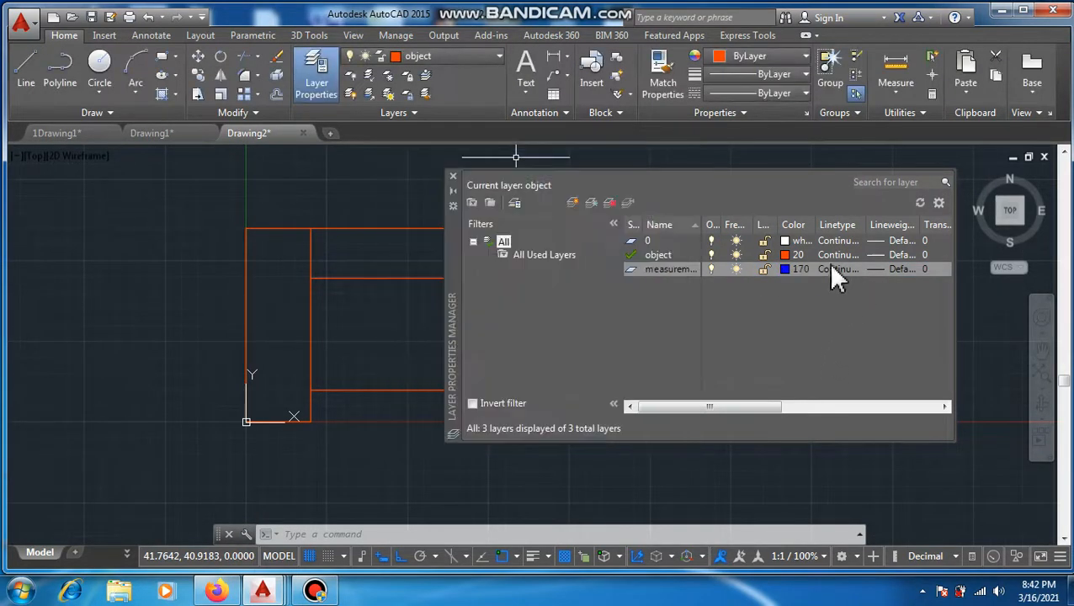
double_click(631, 269)
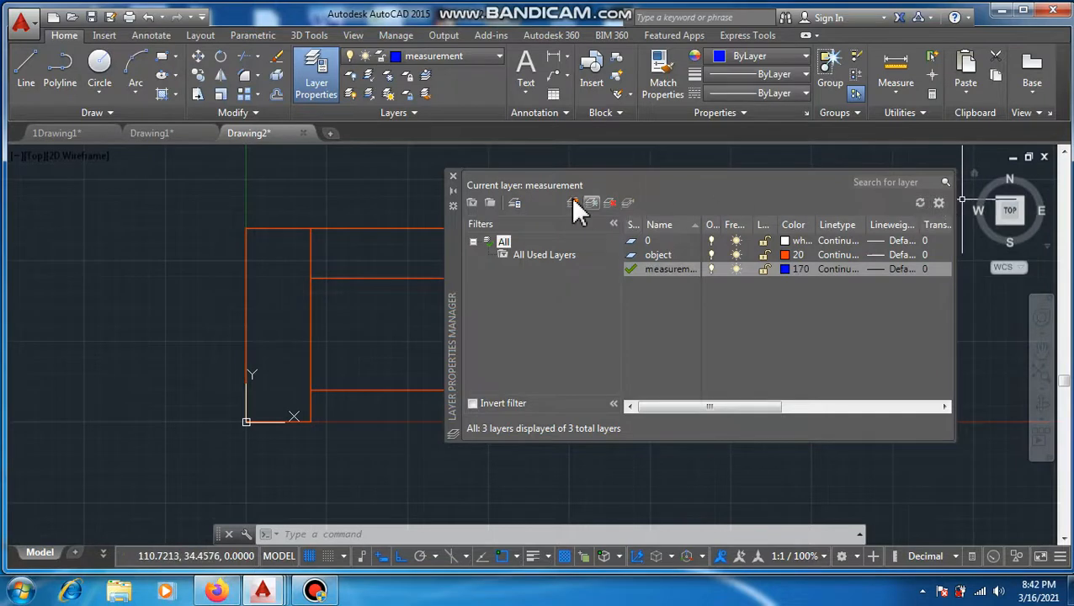
click(453, 177)
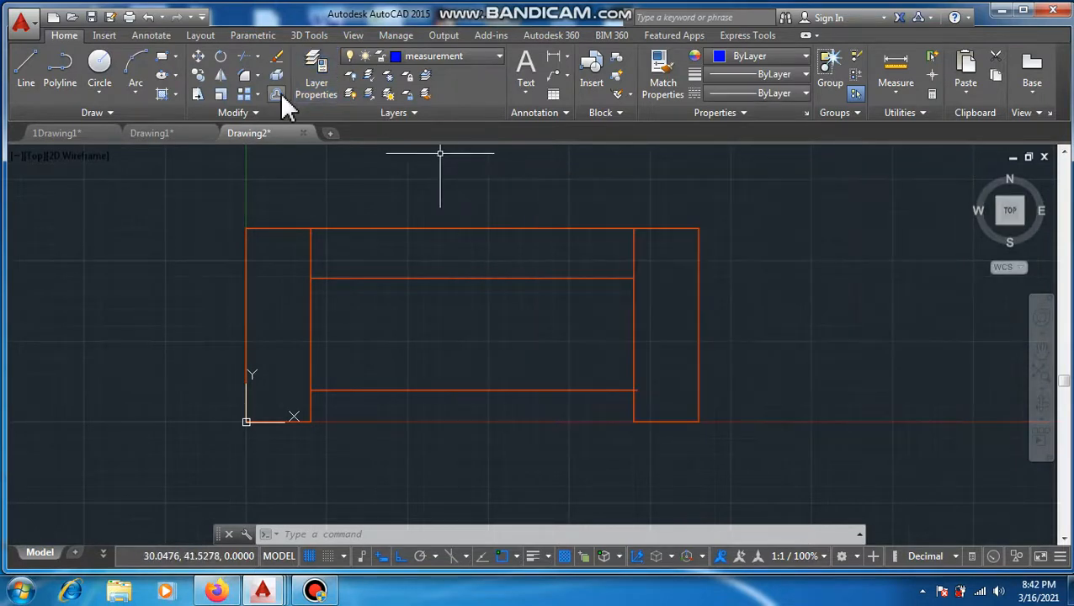
Step: Add a horizontal linear dimension across the full width of the view, placed above its top edge
click(154, 35)
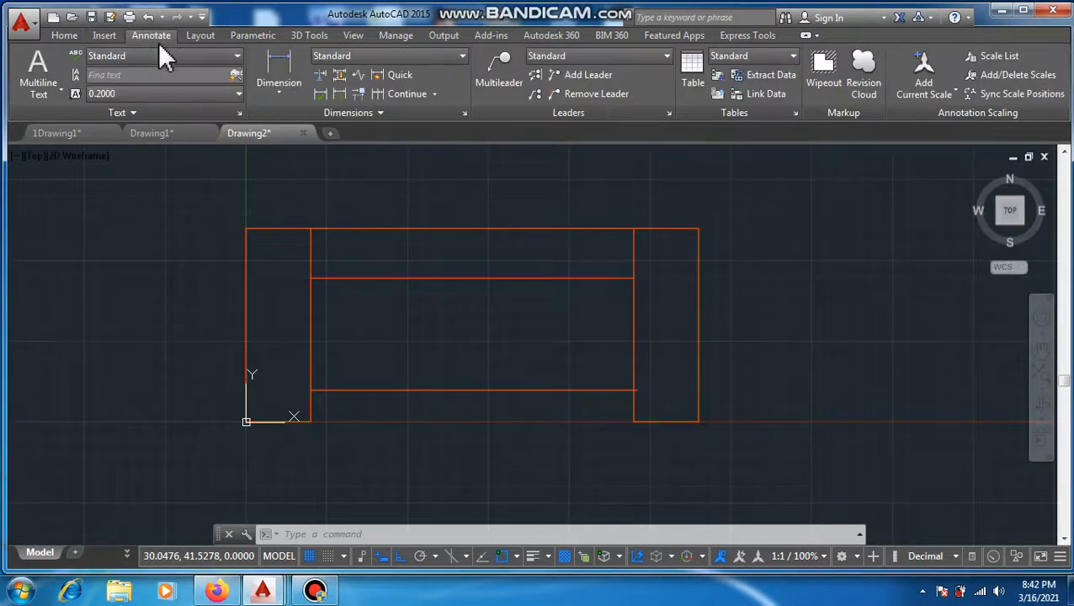
click(281, 67)
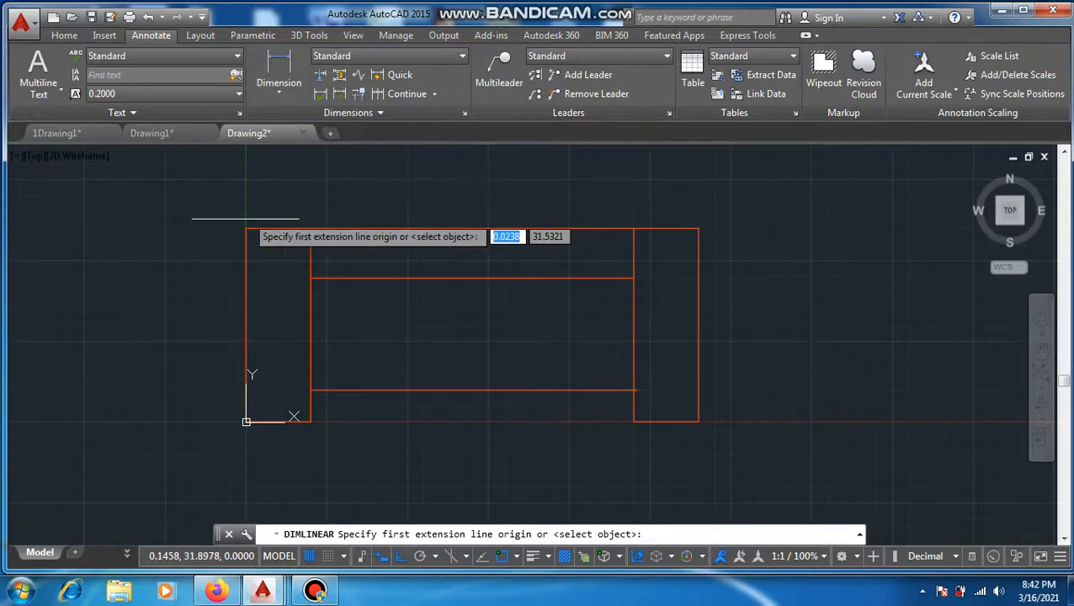
click(246, 228)
click(698, 228)
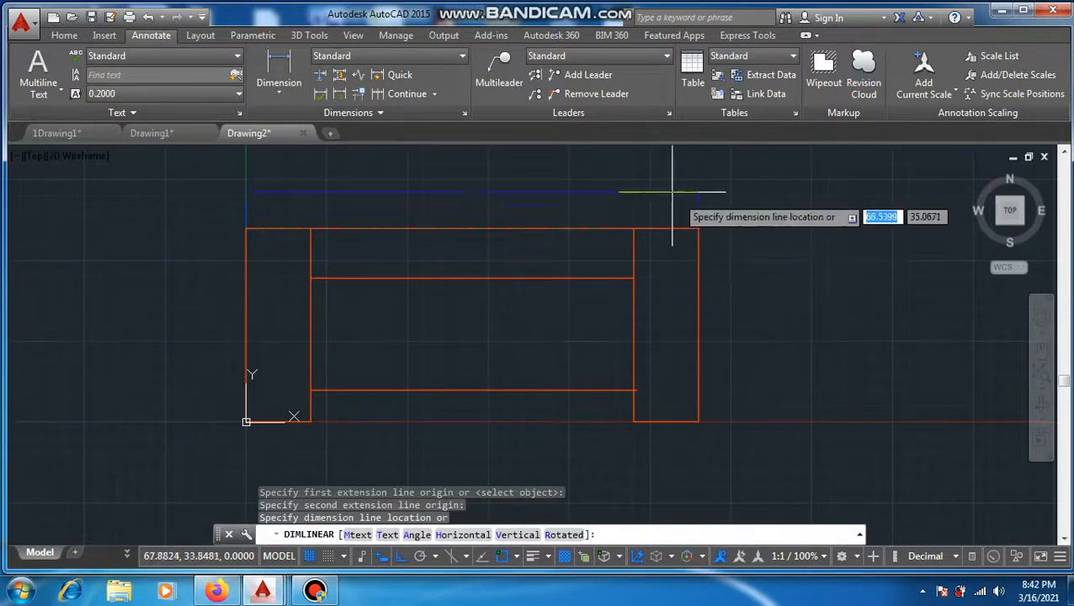
click(661, 187)
scroll(427, 181, up, 4)
scroll(429, 194, up, 2)
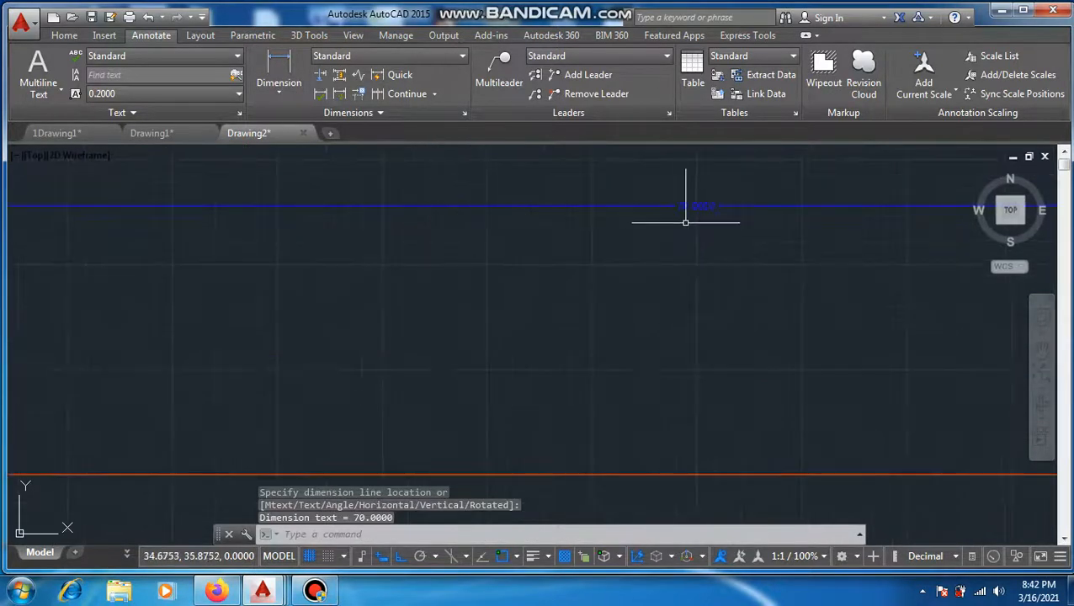
scroll(683, 221, down, 6)
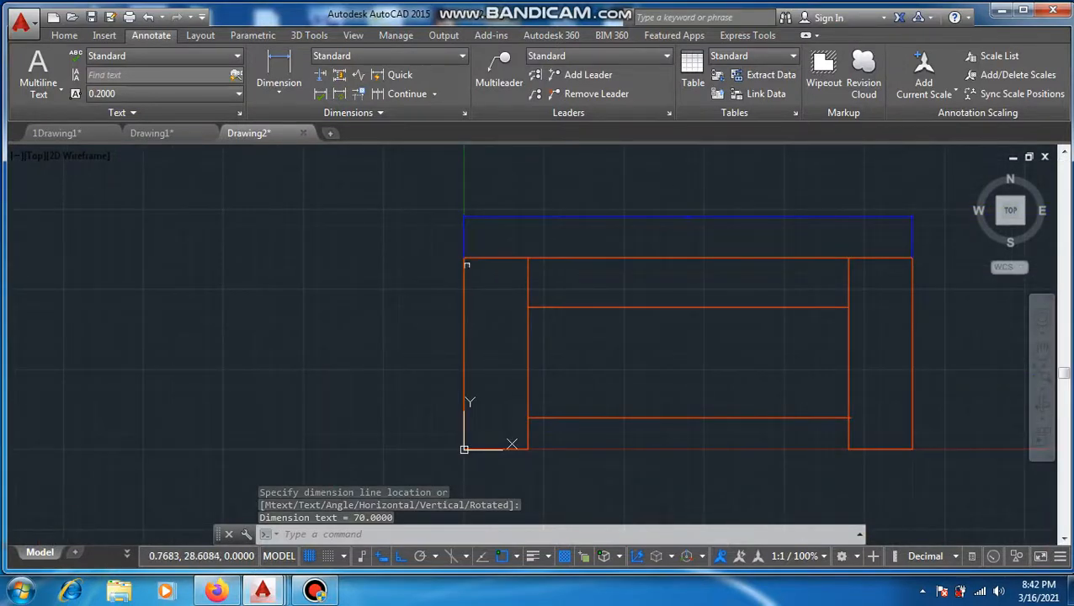
key(Escape)
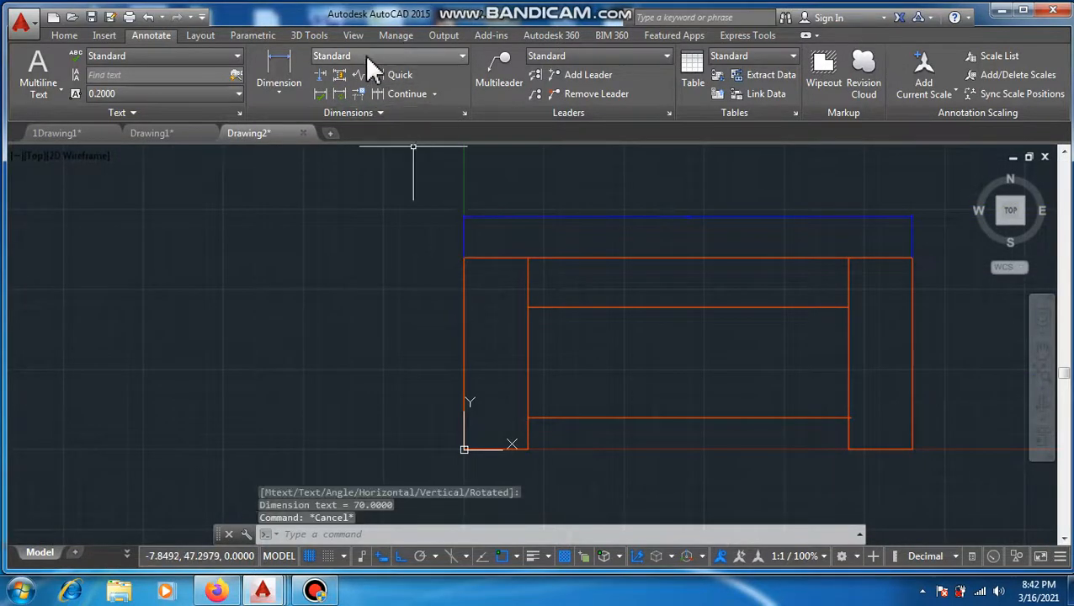
Step: Add a vertical linear dimension for the full height of the view, placed outside its left edge
click(301, 64)
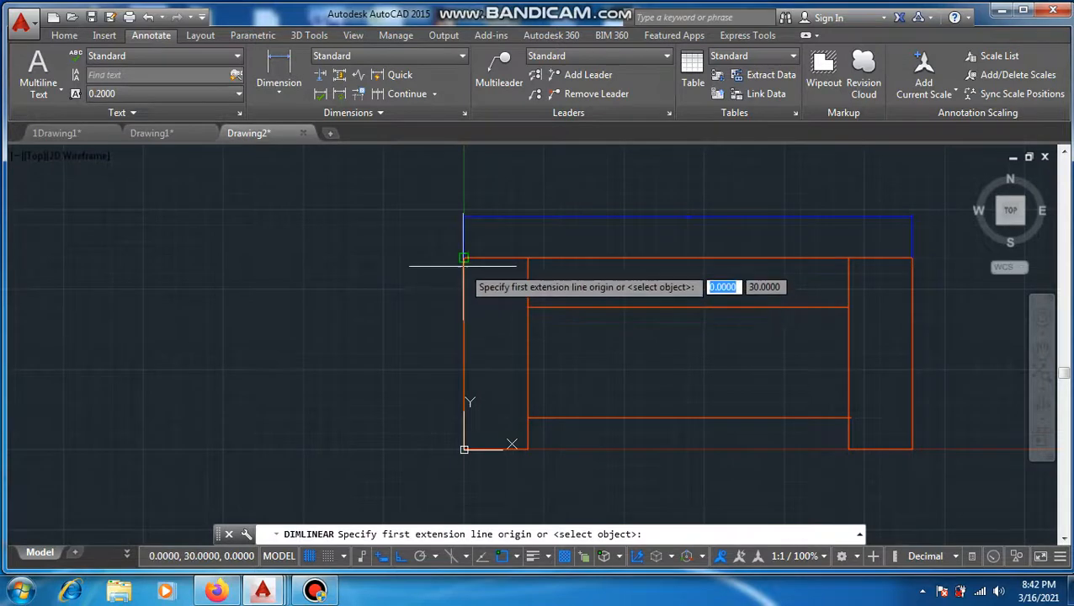
scroll(459, 236, up, 5)
click(452, 180)
scroll(441, 277, down, 5)
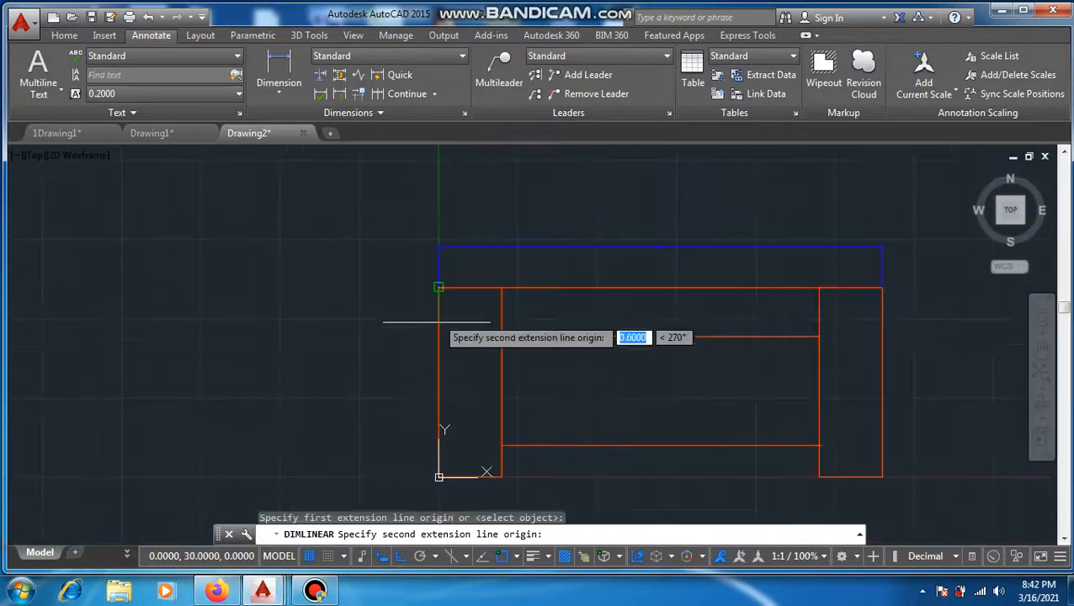
click(439, 477)
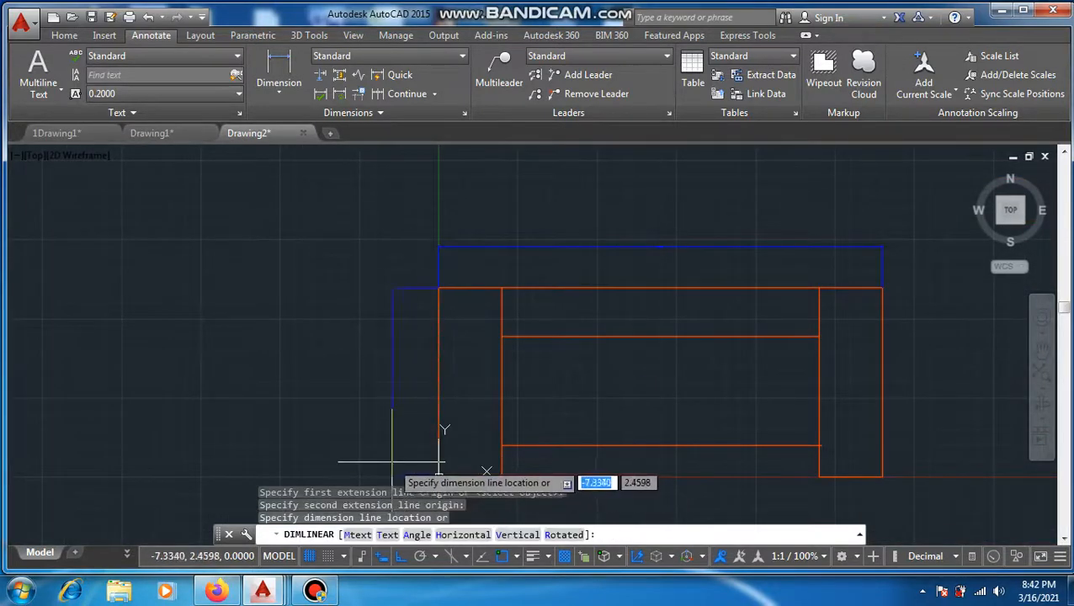
scroll(364, 388, up, 5)
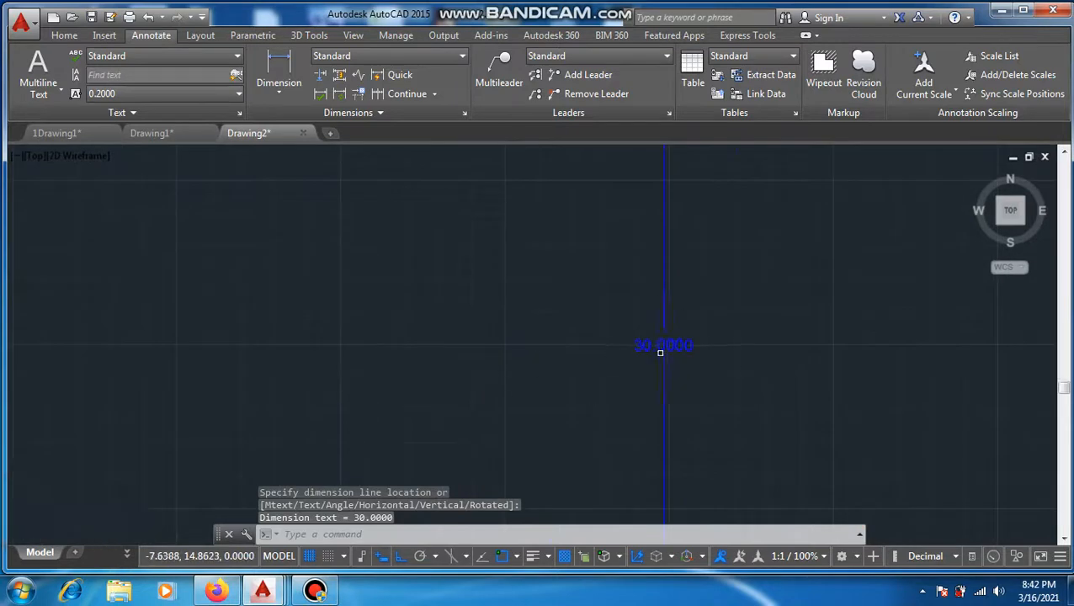
scroll(659, 353, down, 5)
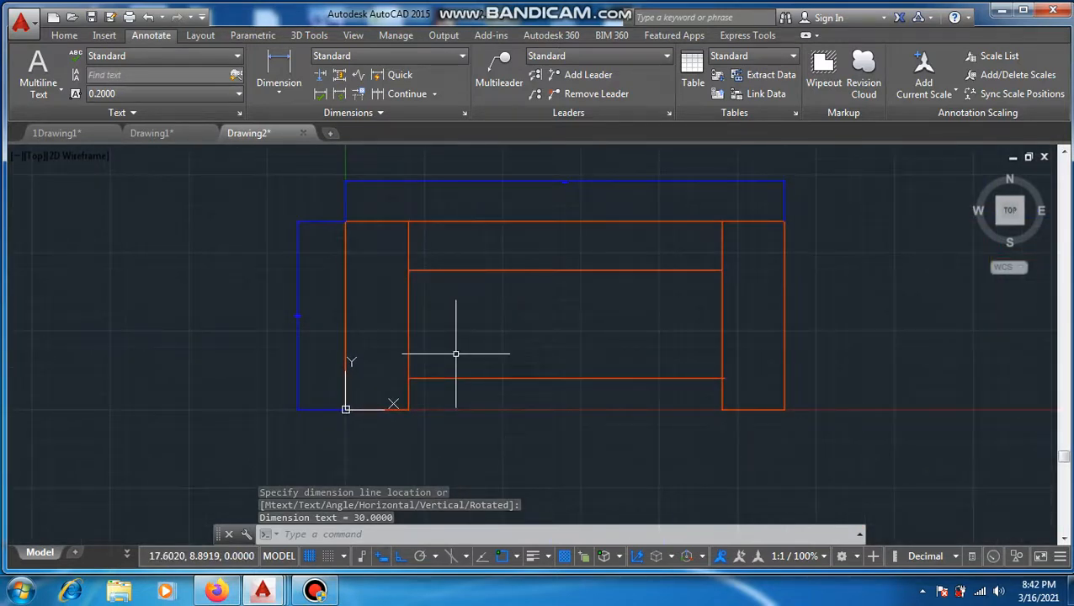
key(Escape)
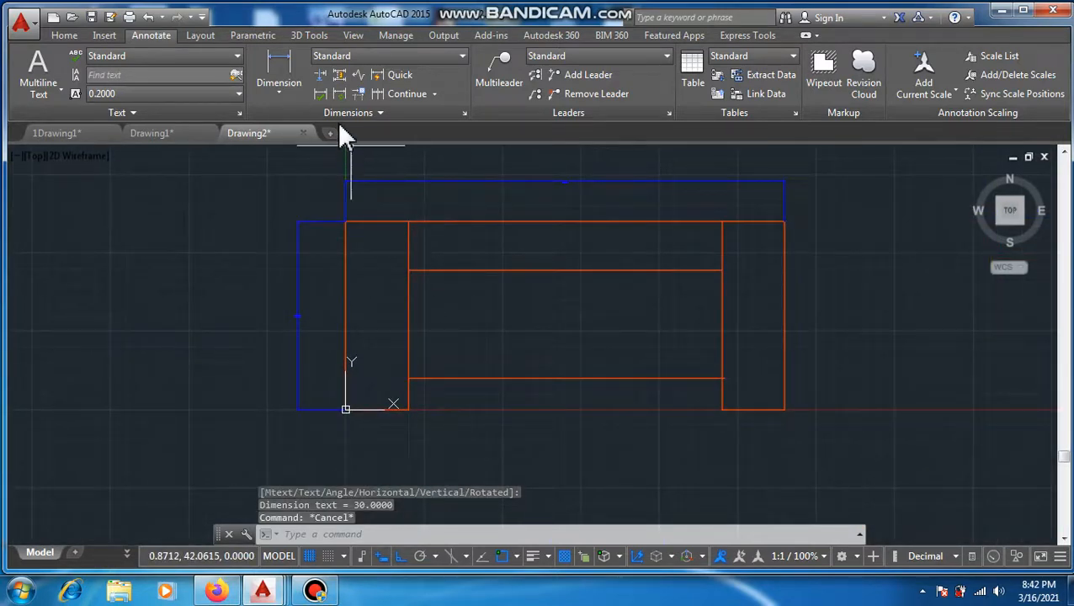
Step: Turn off the current measurement layer in the layer properties to hide the dimensions
click(74, 37)
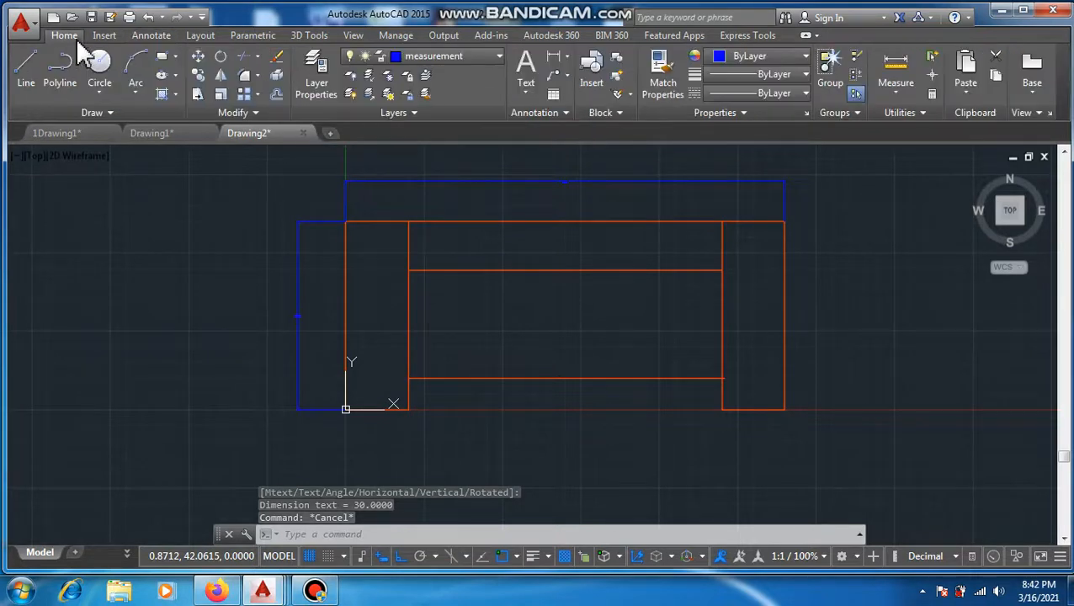
click(469, 59)
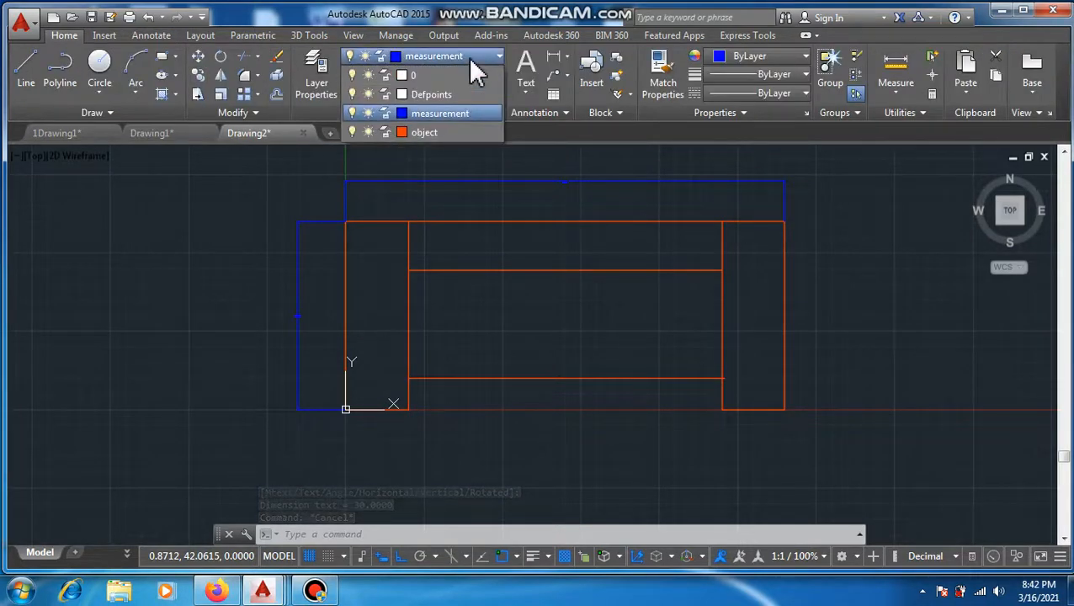
click(324, 69)
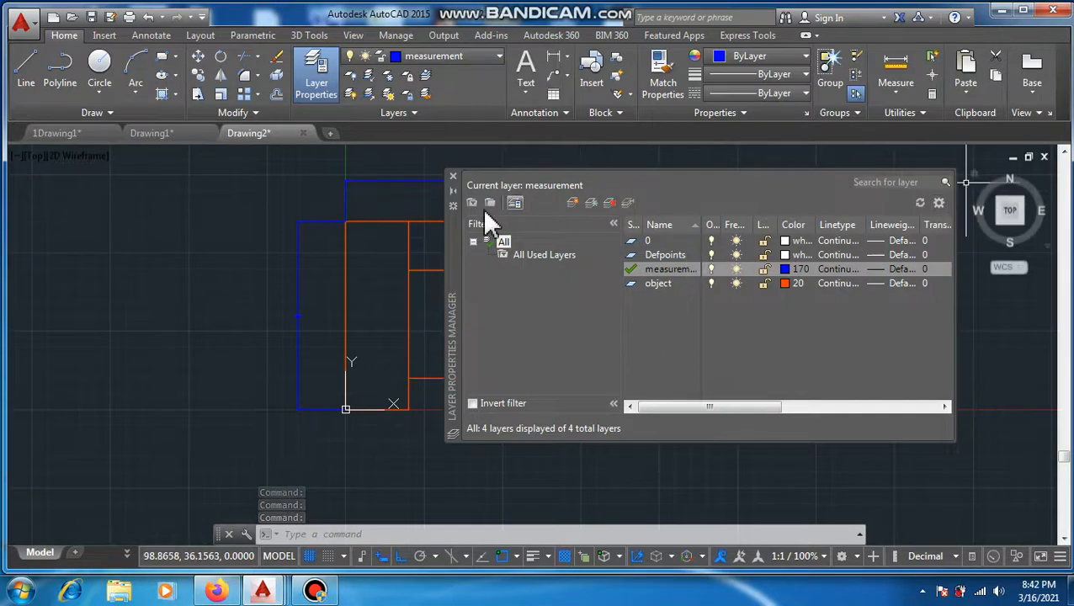
drag(454, 263, 297, 259)
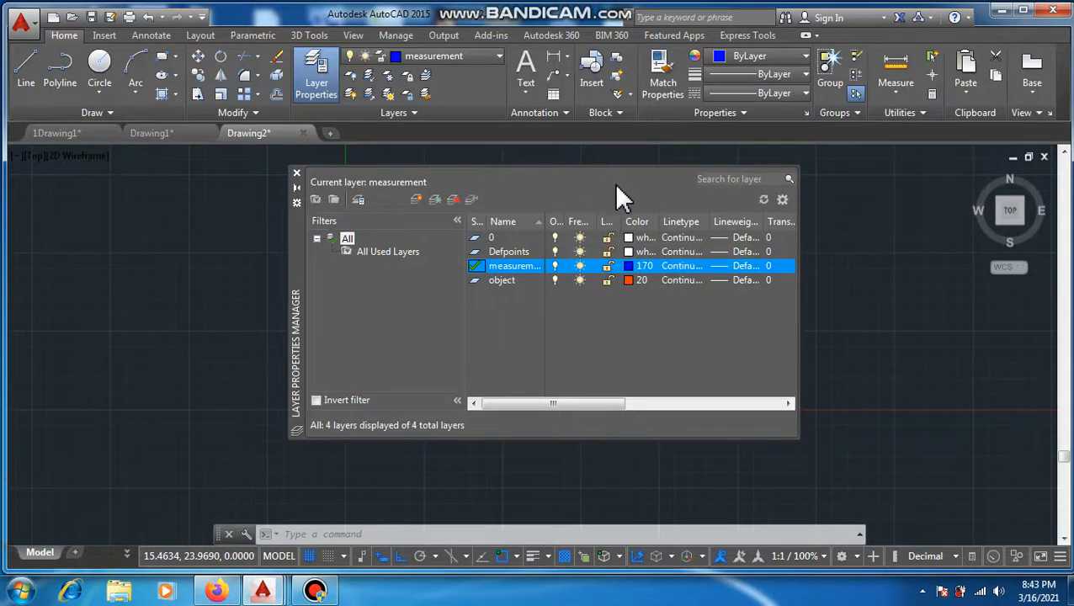
drag(301, 254, 554, 286)
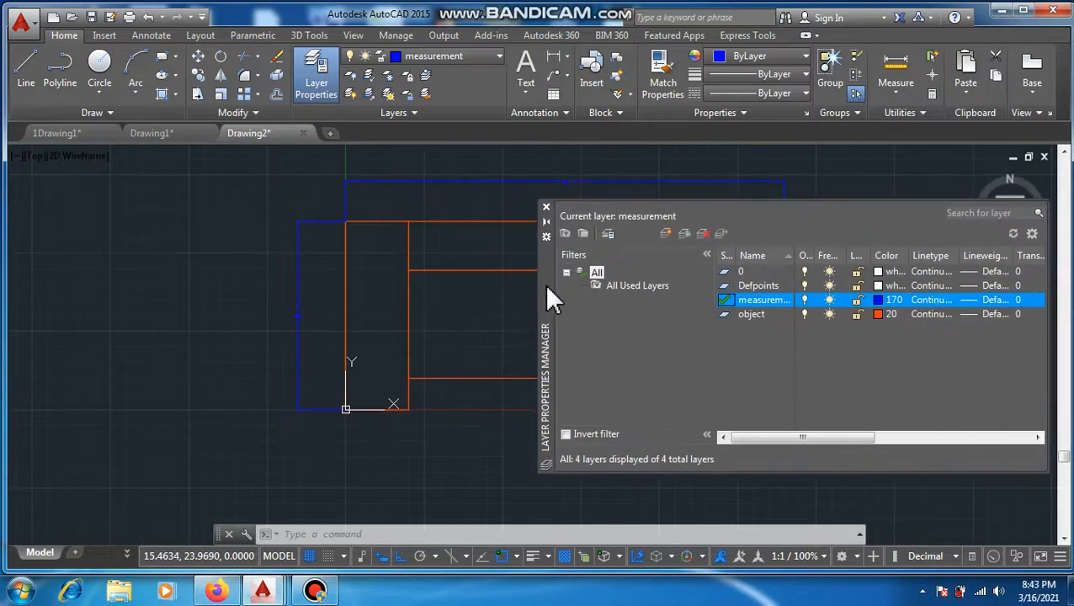
click(808, 300)
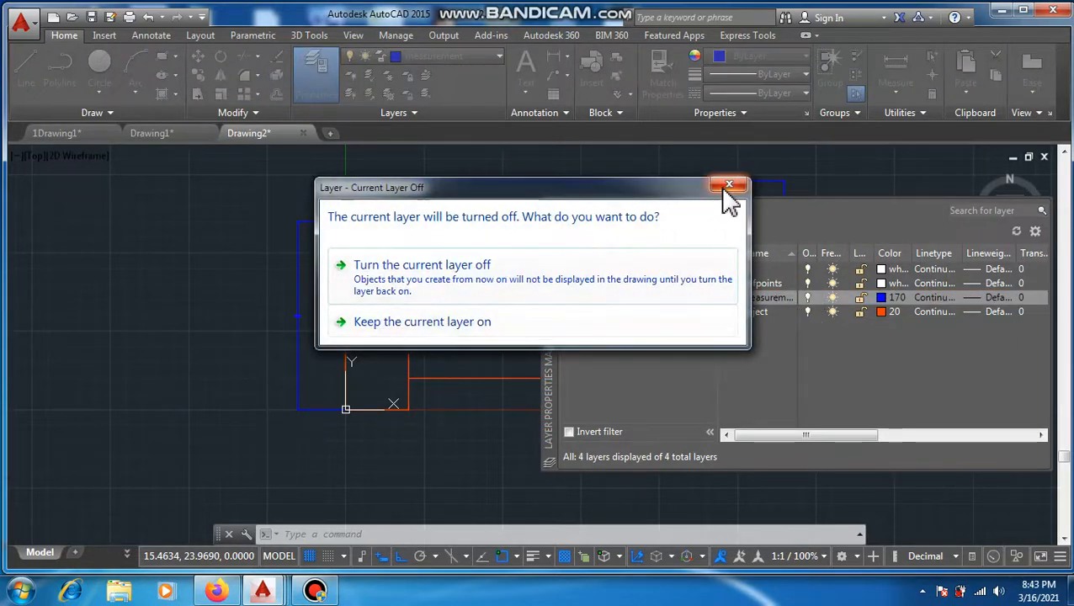
key(Escape)
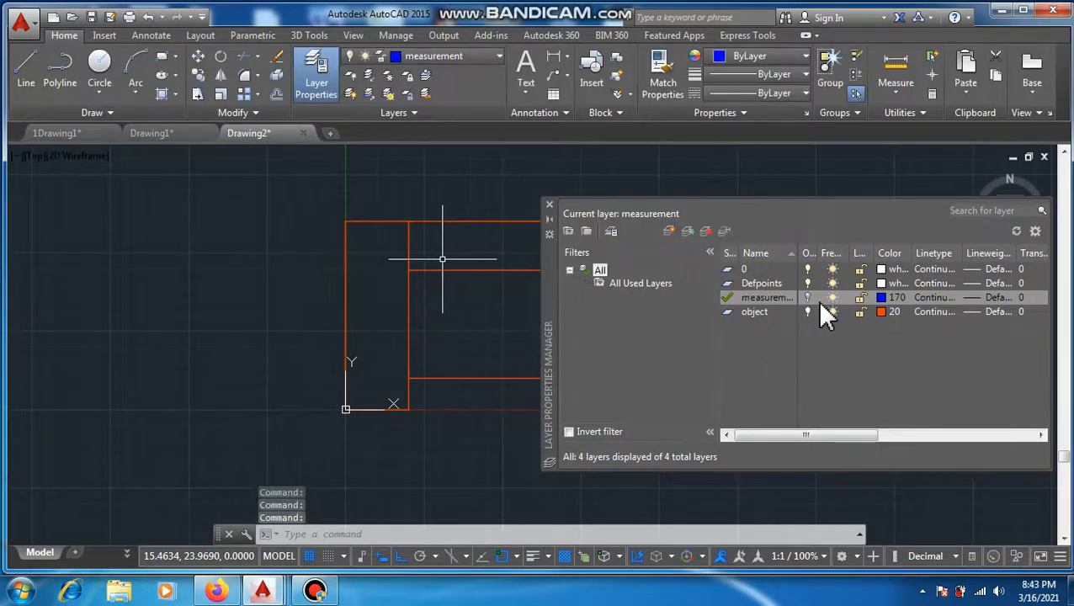
Step: Turn the measurement layer back on and move the layer palette clear of the dimensioned view
click(830, 239)
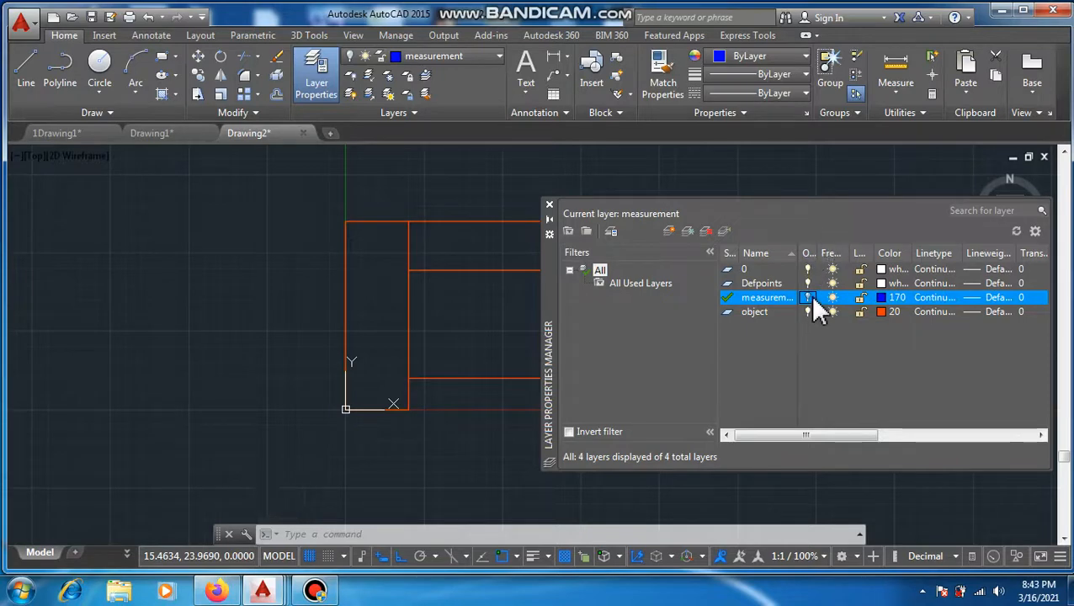
drag(543, 255, 531, 207)
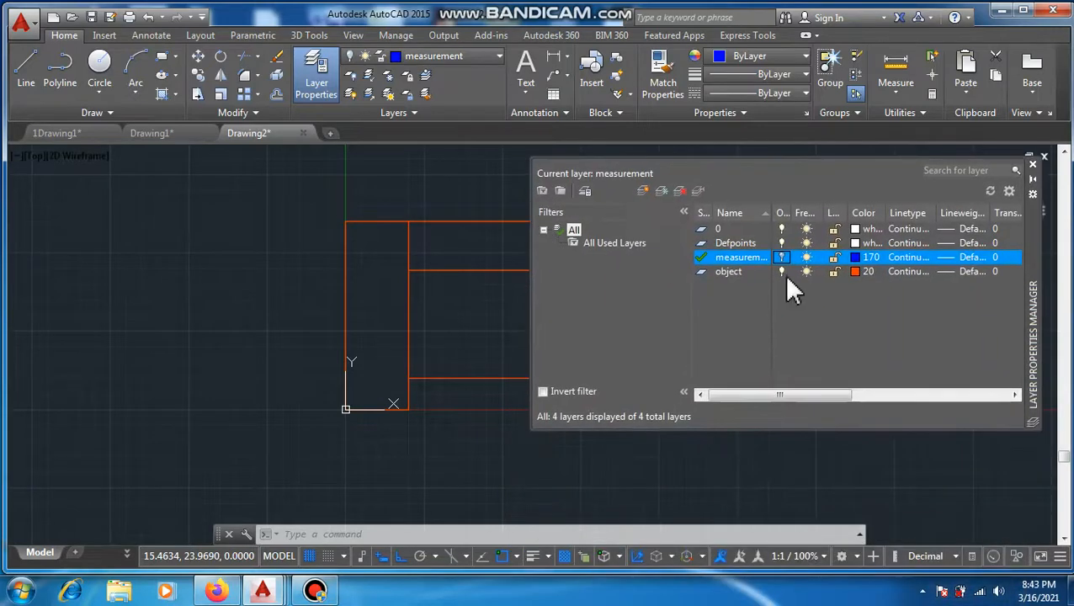
click(781, 257)
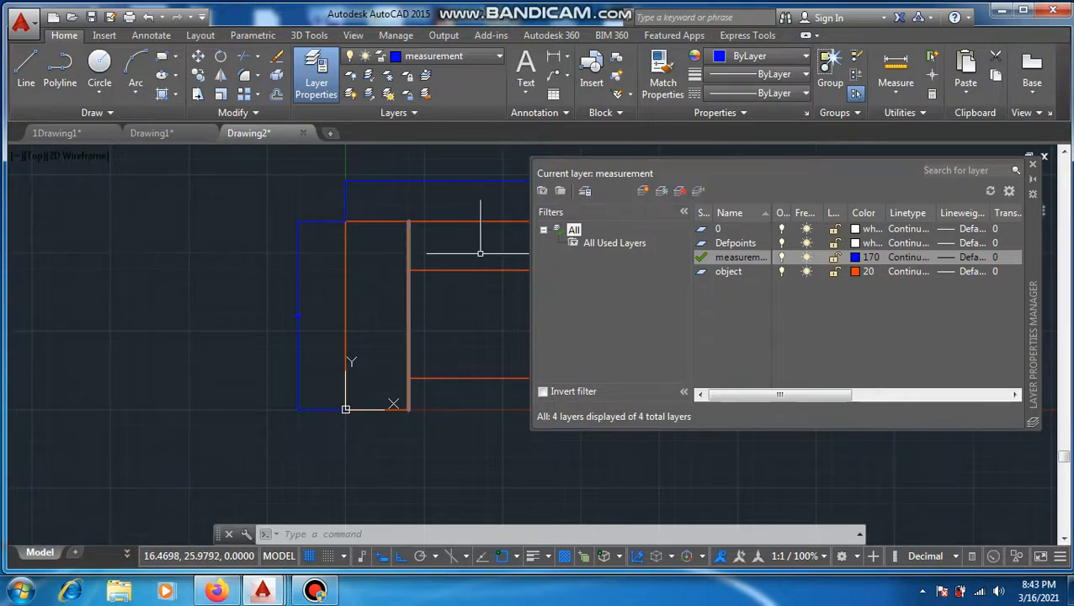
Step: Try to freeze the current measurement layer, and freeze the object layer and thaw it again
click(806, 258)
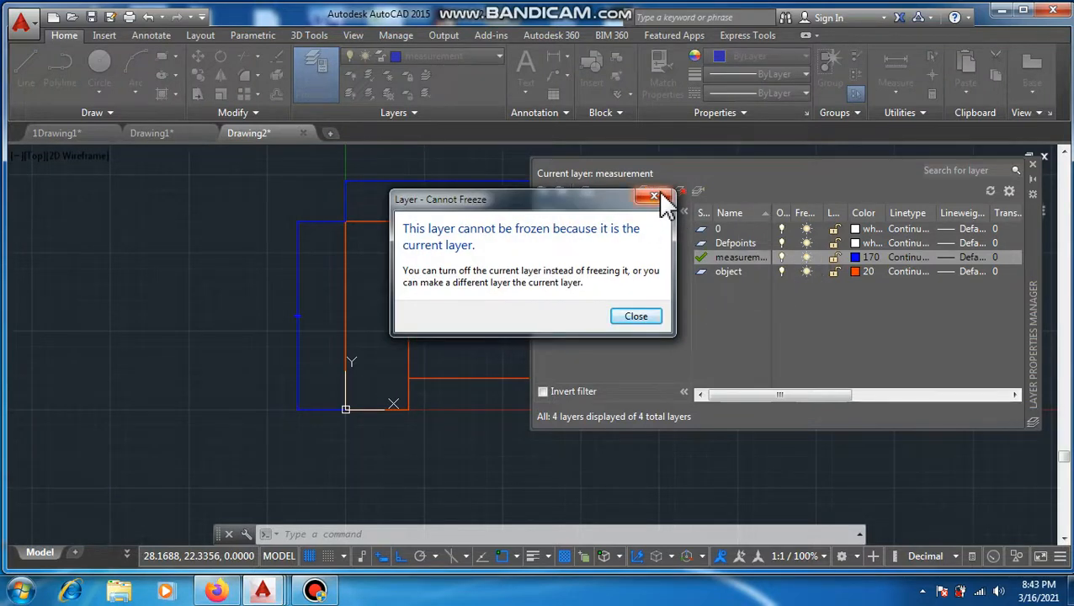
click(655, 195)
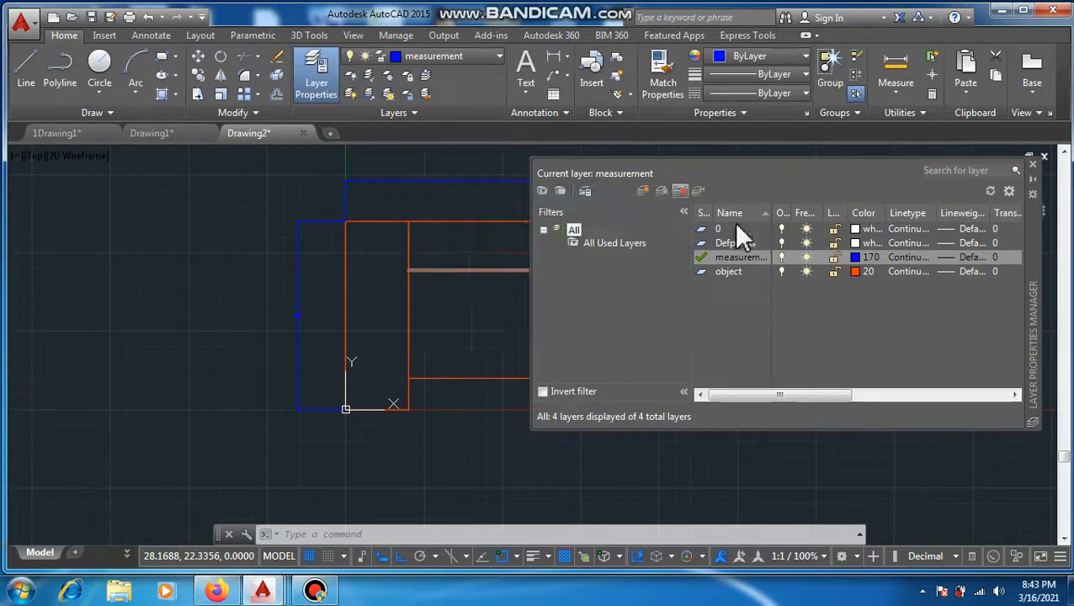
click(806, 271)
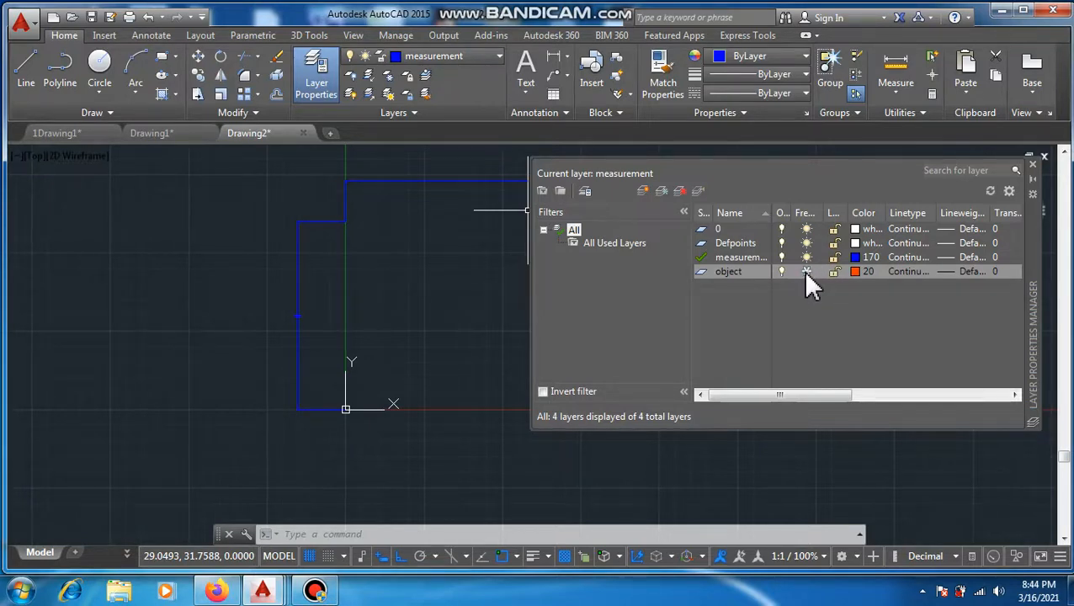
click(805, 270)
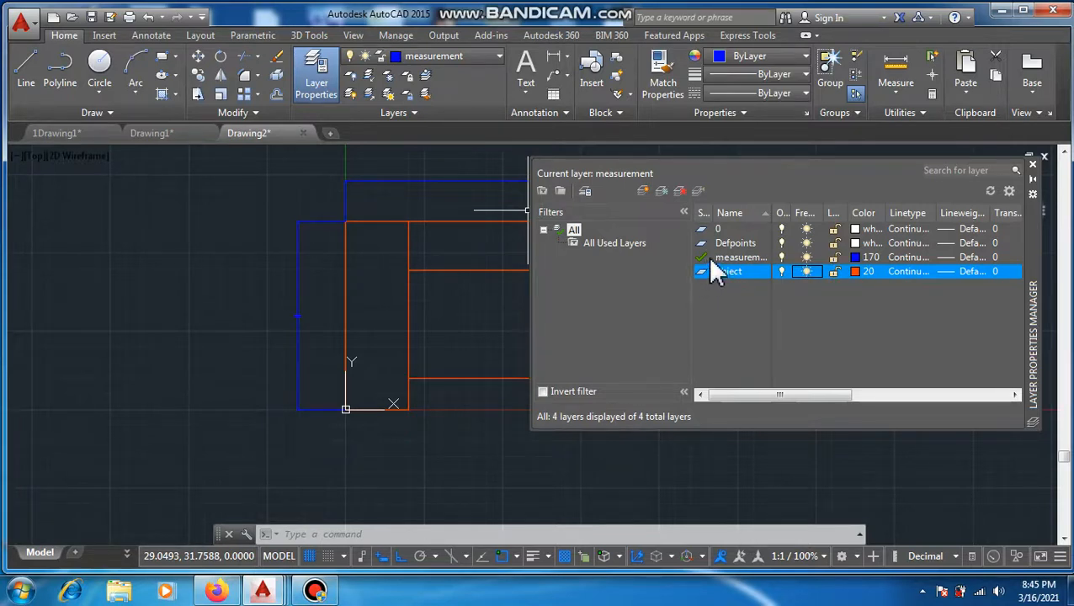
Step: Lock the measurement layer in the layer properties and close the layer palette
click(834, 258)
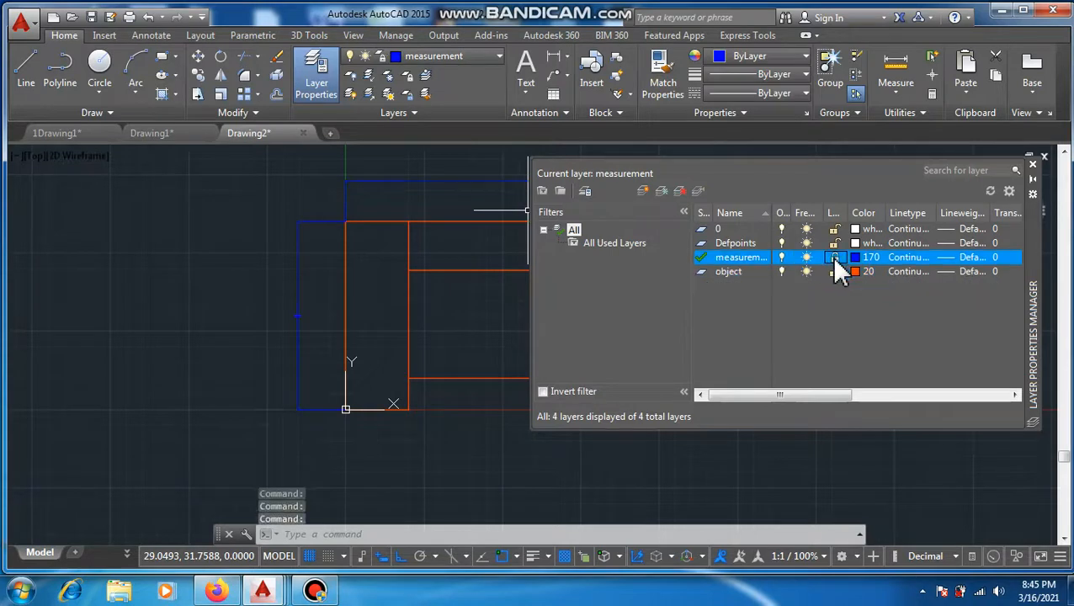
click(1043, 157)
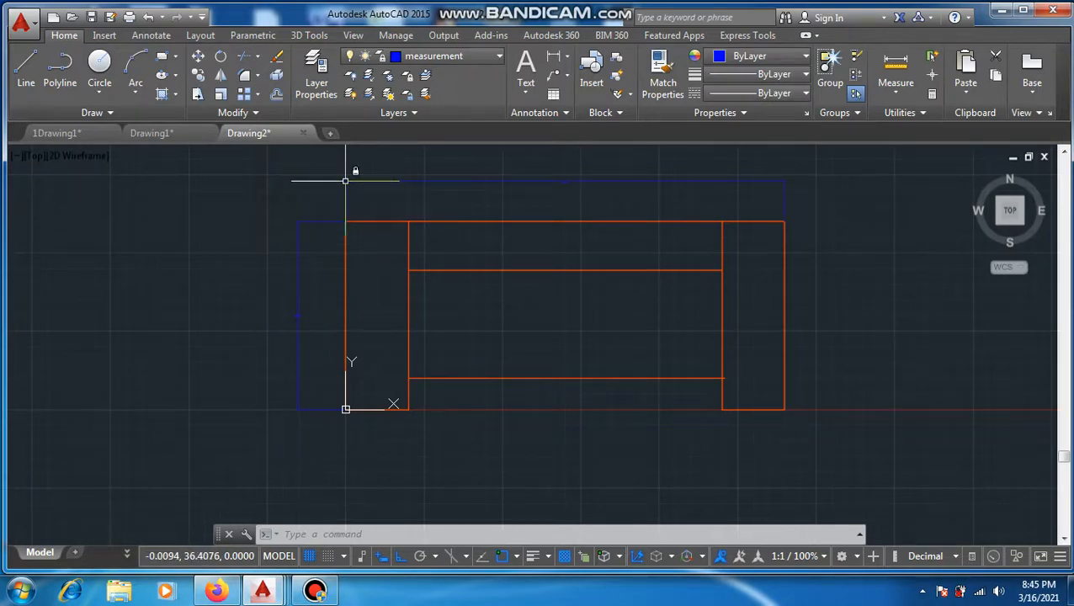
Step: Unlock the measurement layer so that its dimensions can be edited
click(440, 56)
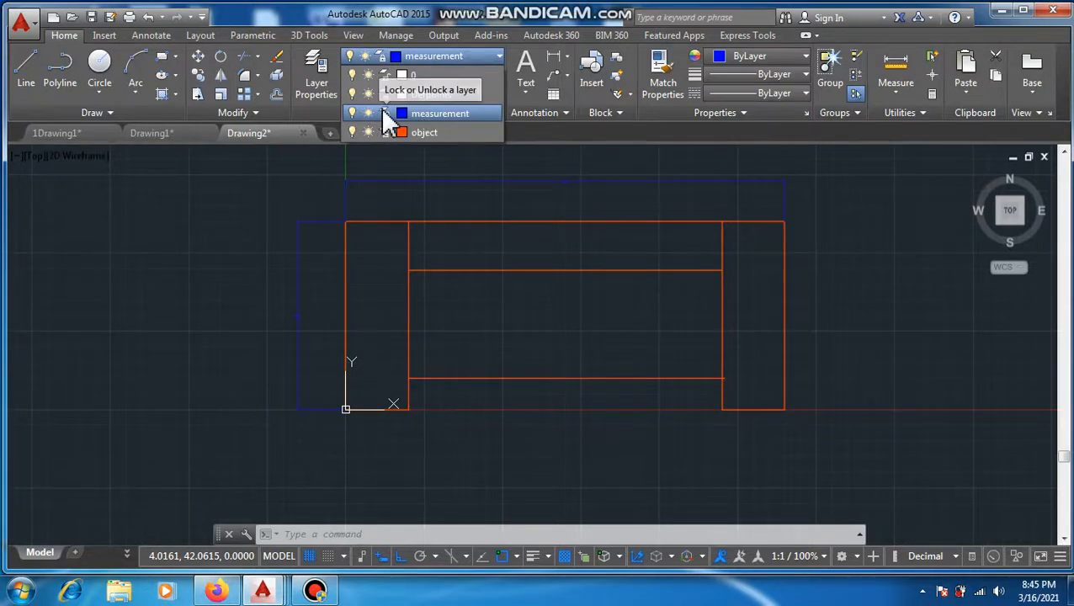
click(384, 115)
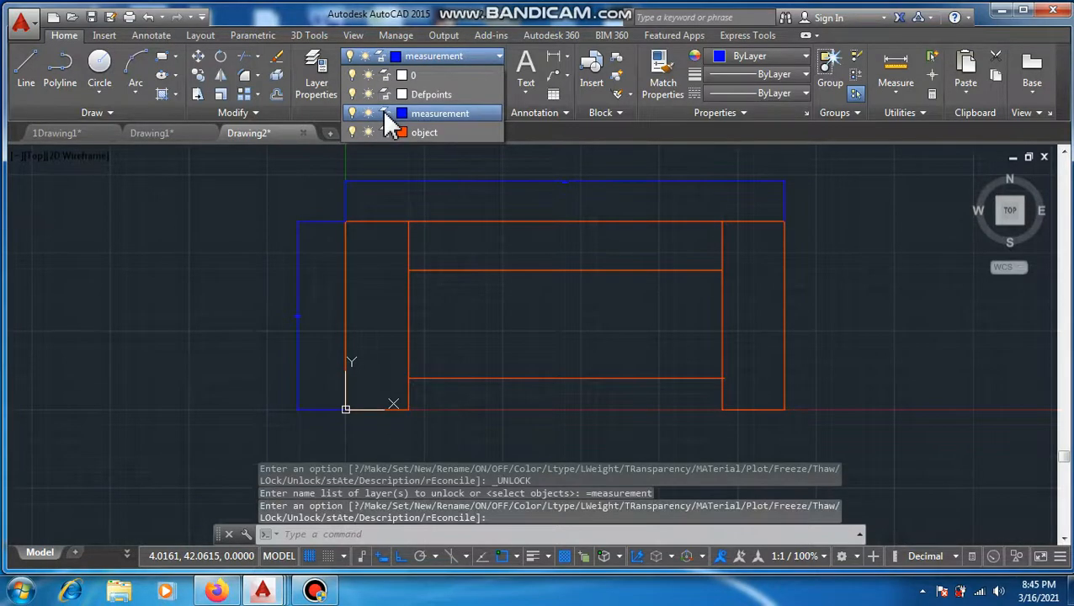
click(573, 179)
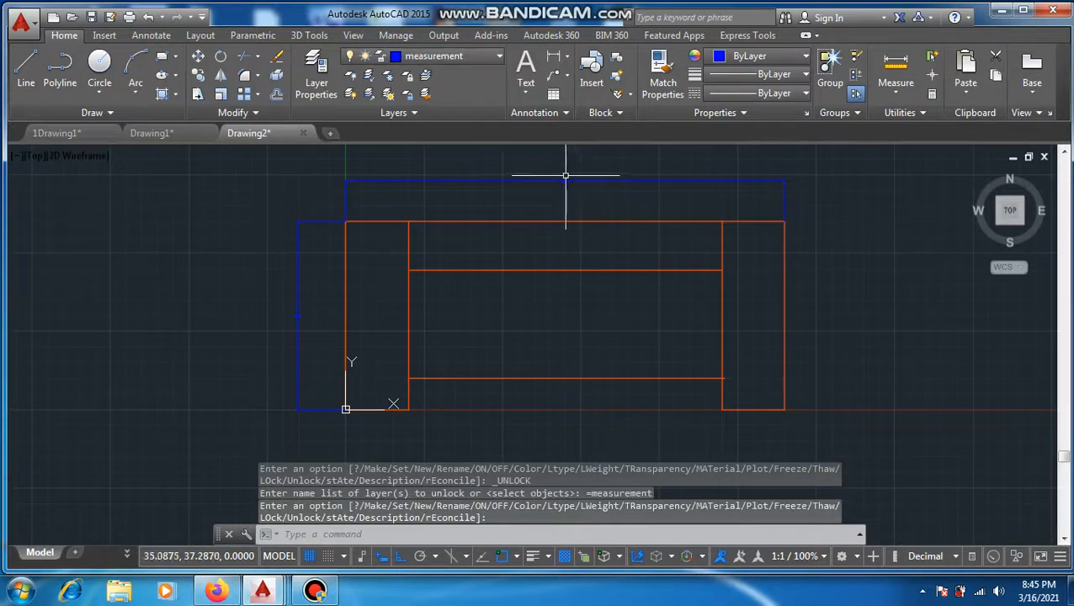
Step: Stretch the horizontal width dimension by its middle grip so its dimension line sits higher above the view
click(565, 181)
click(566, 180)
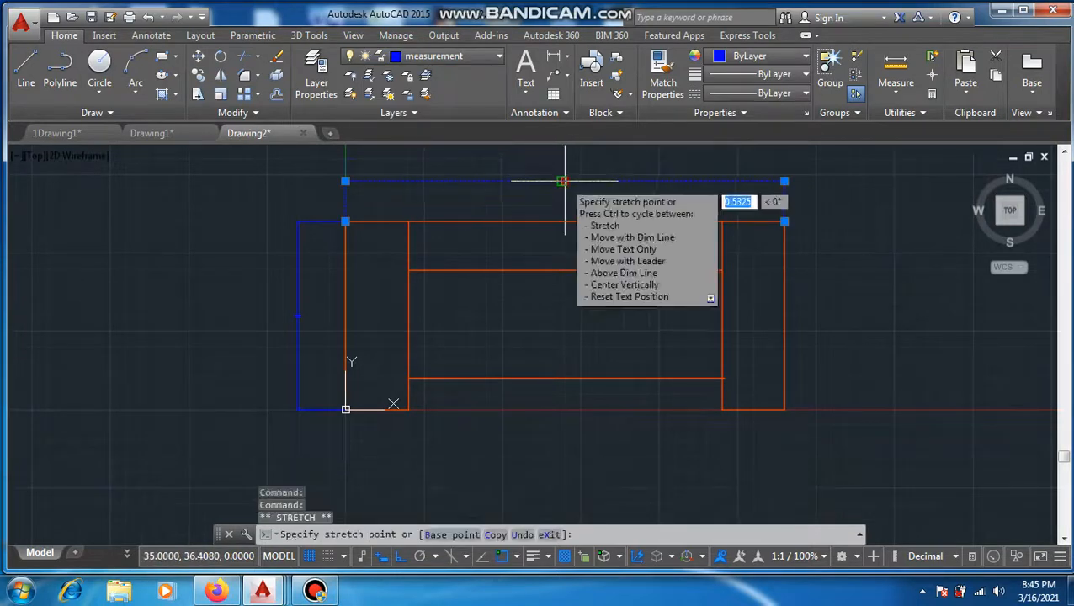
click(565, 155)
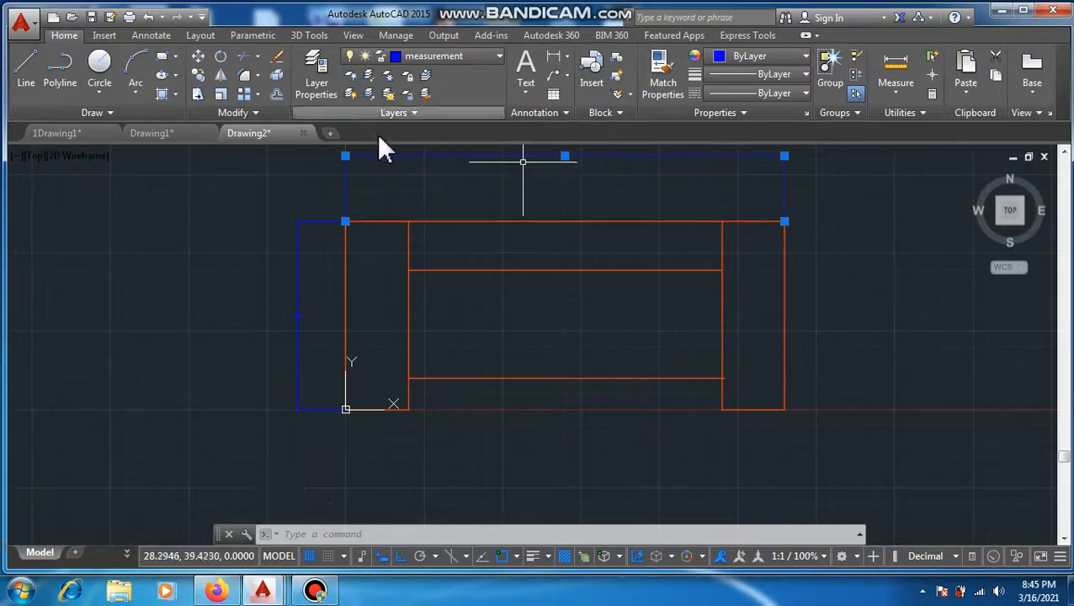
click(314, 591)
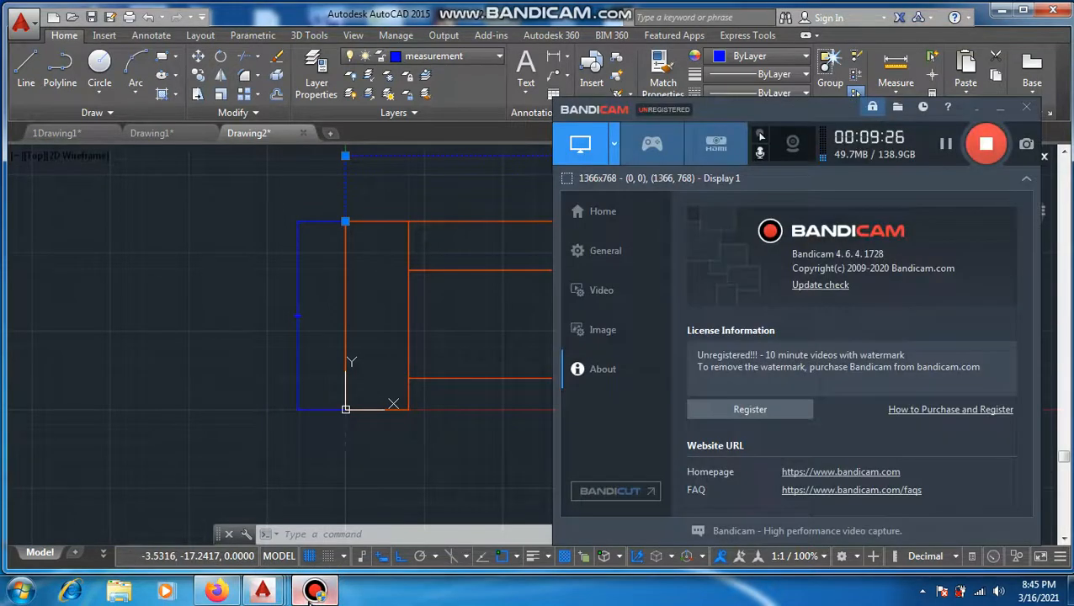
click(314, 592)
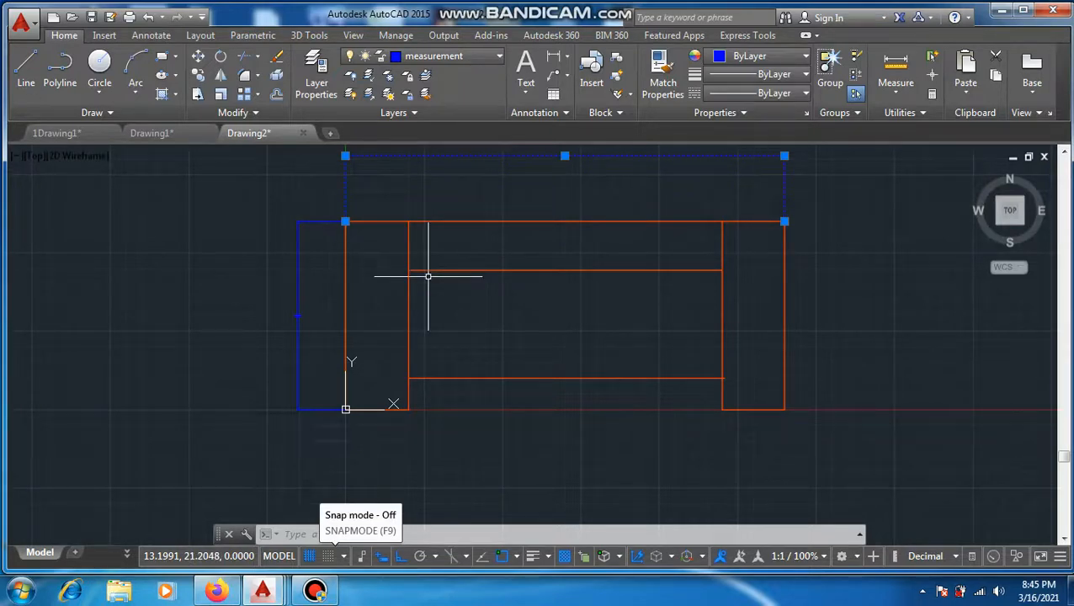
click(314, 591)
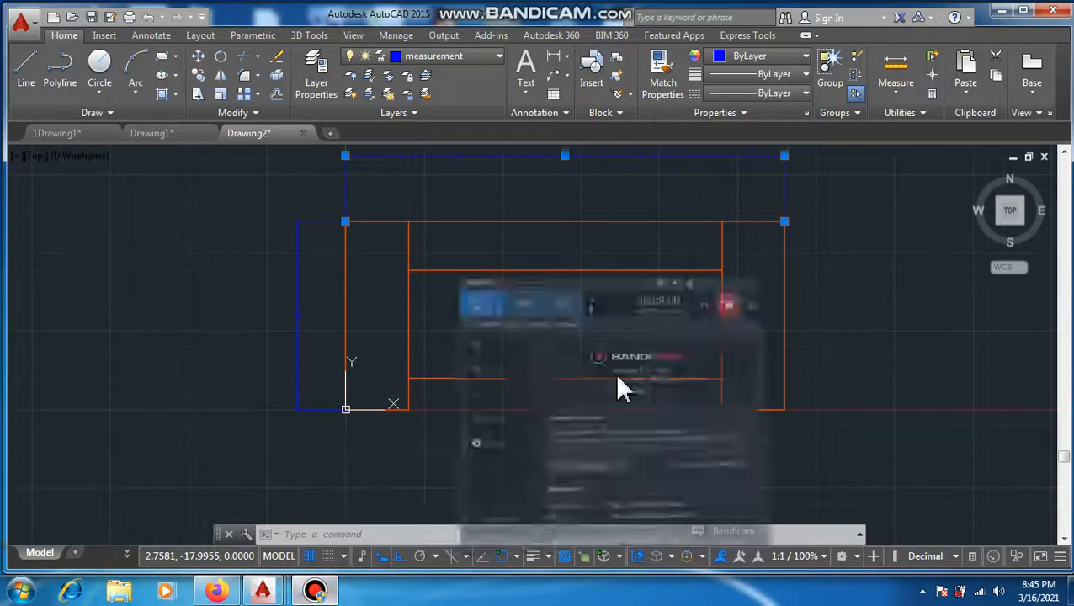